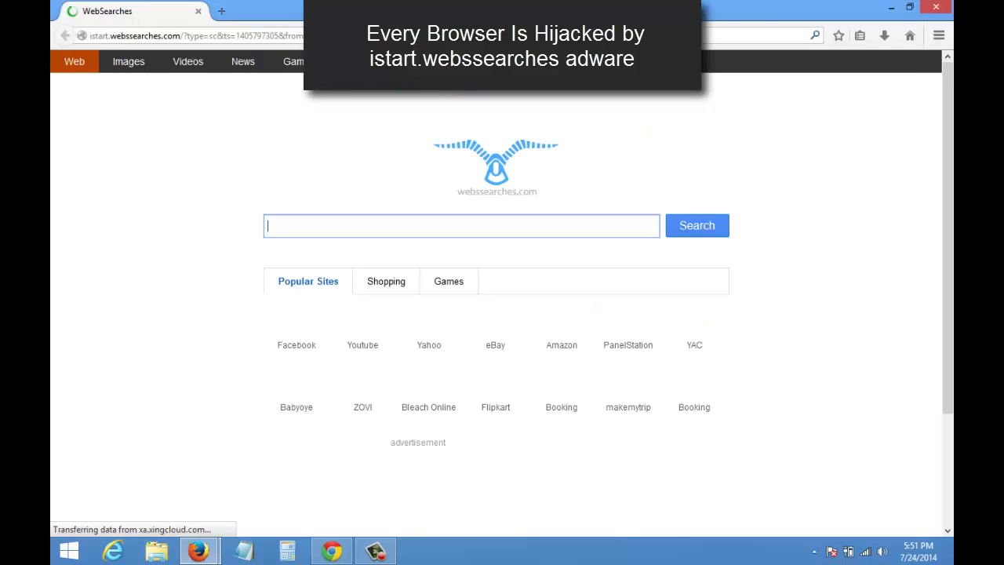
# Close the Firefox and Internet Explorer windows showing the webssearches.com start page
pyautogui.click(937, 8)
pyautogui.click(937, 8)
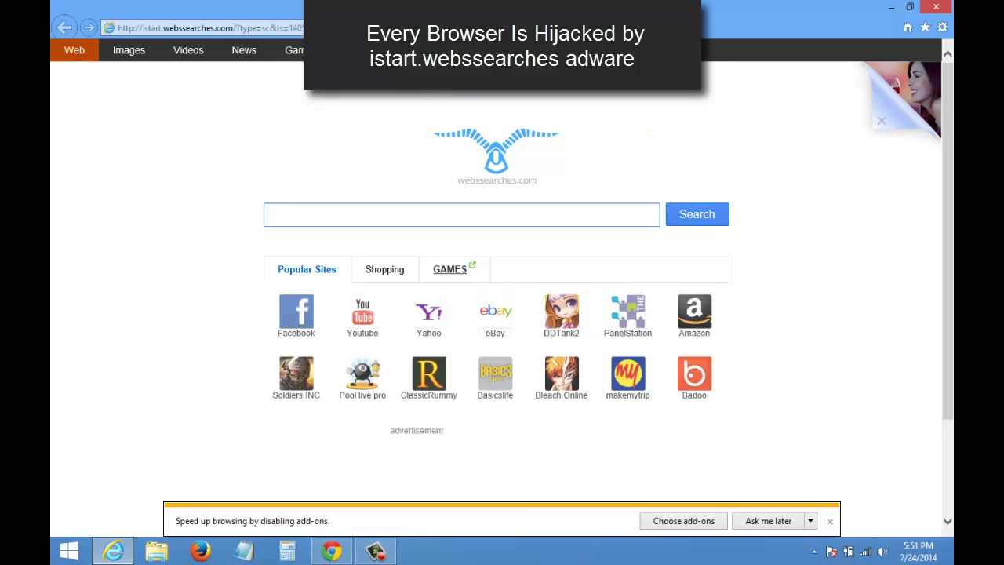
pyautogui.click(929, 7)
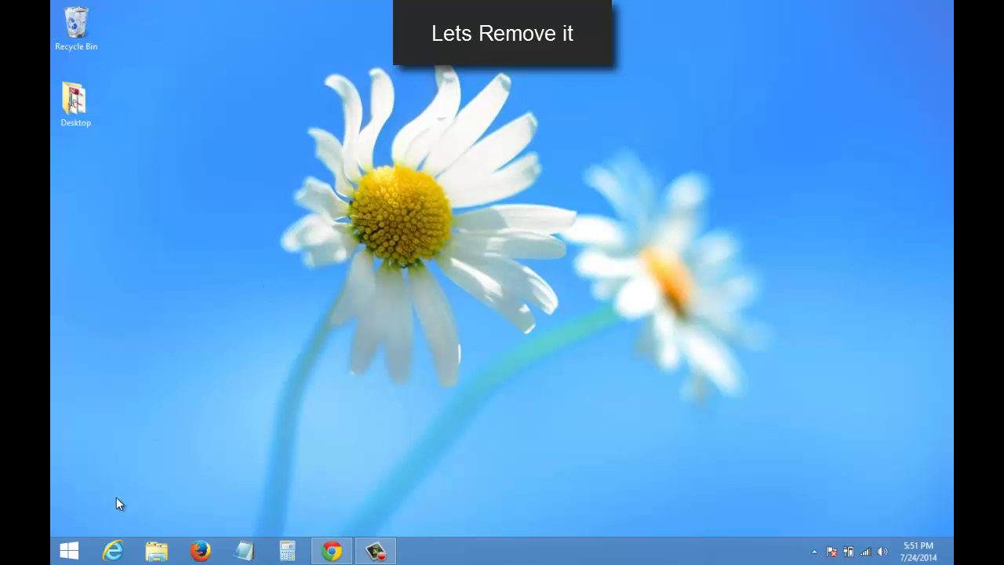
# Open Programs and Features from the Control Panel
pyautogui.click(79, 548)
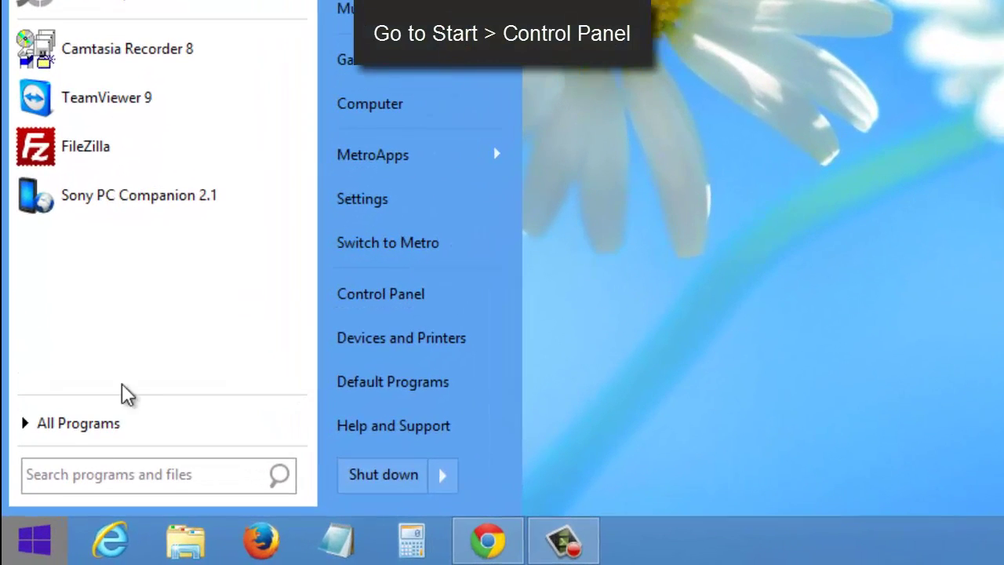
pyautogui.click(402, 296)
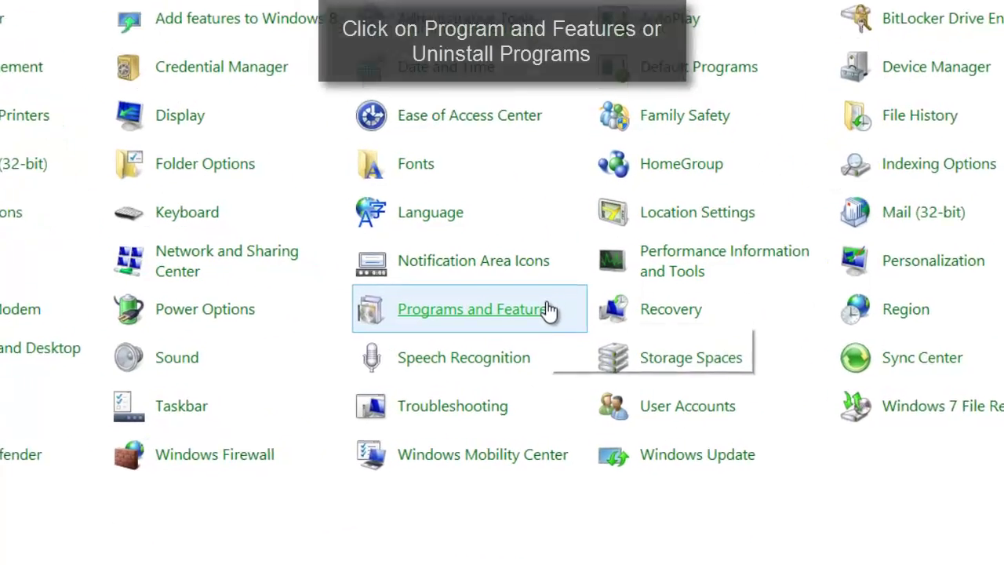
pyautogui.click(557, 332)
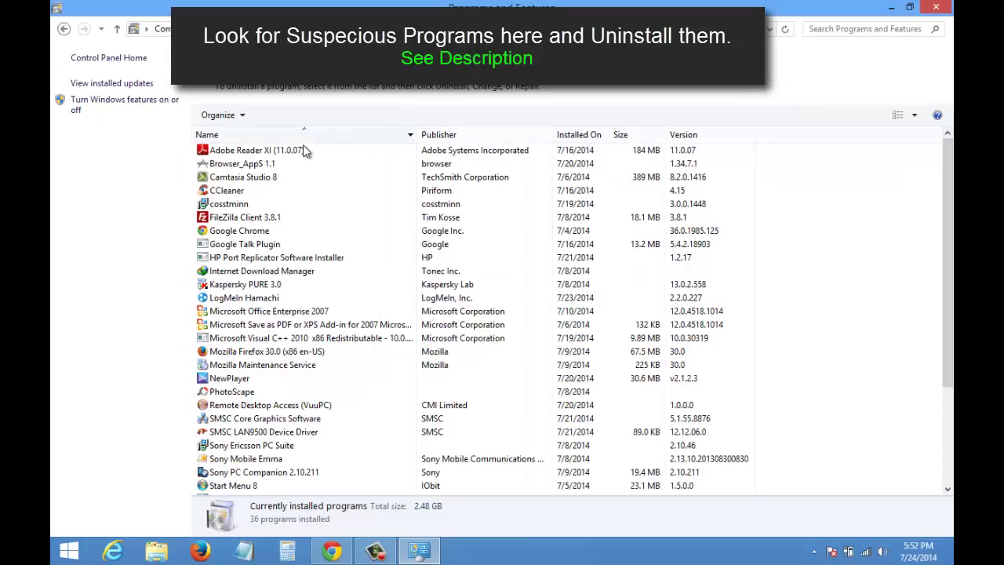
# Uninstall the program Browser_AppS 1.1 and close its uninstaller
pyautogui.click(147, 153)
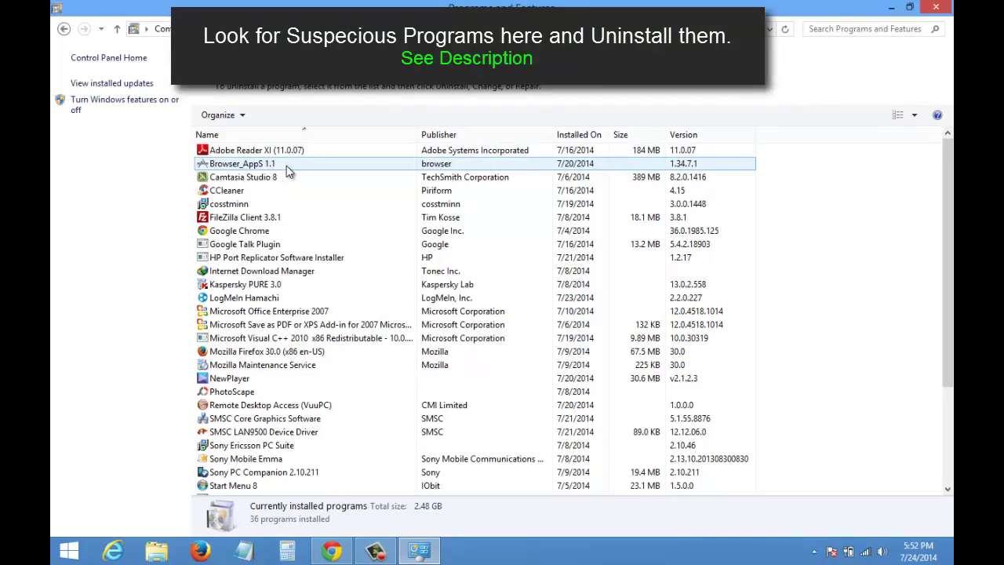
pyautogui.rightClick(170, 131)
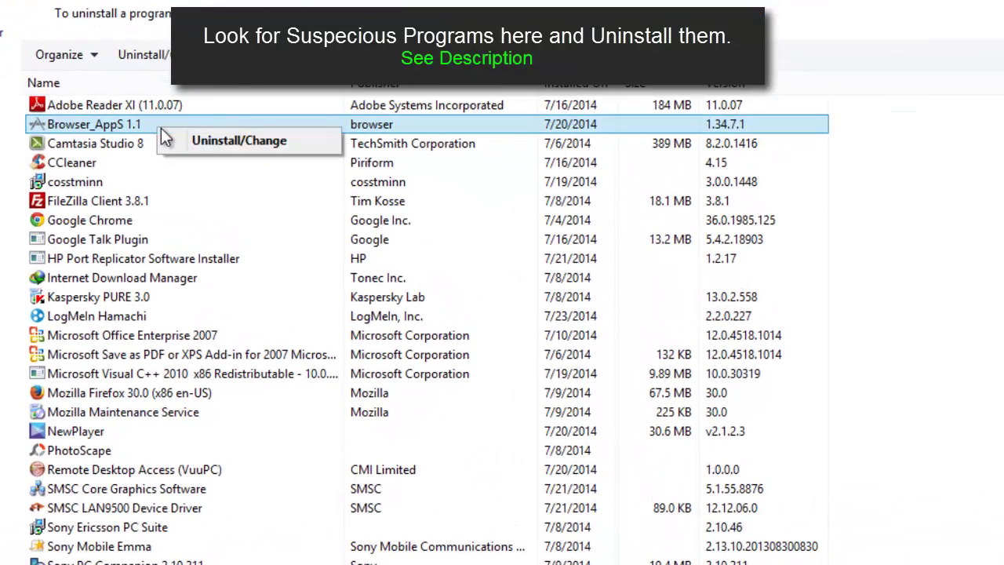
pyautogui.click(207, 144)
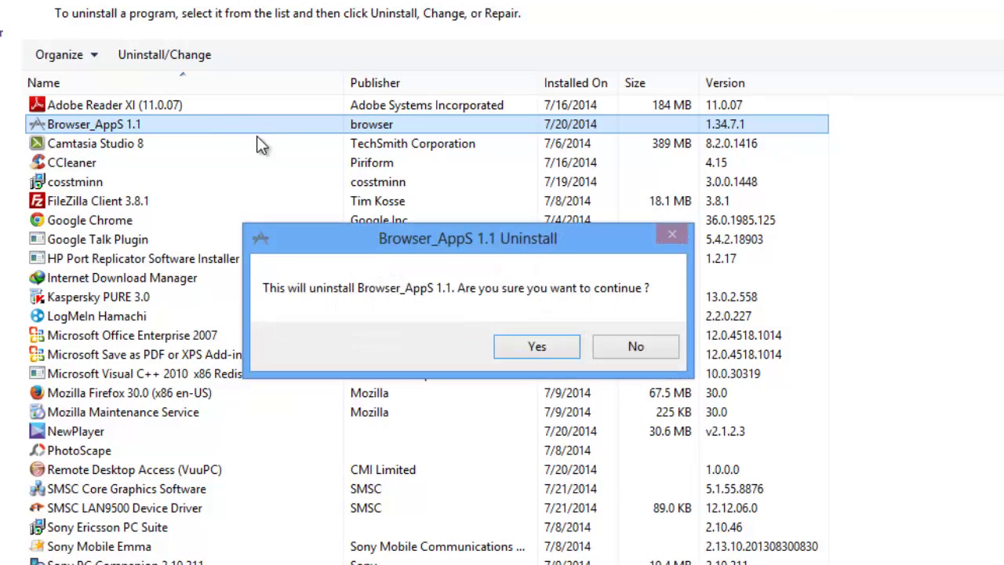
pyautogui.click(530, 345)
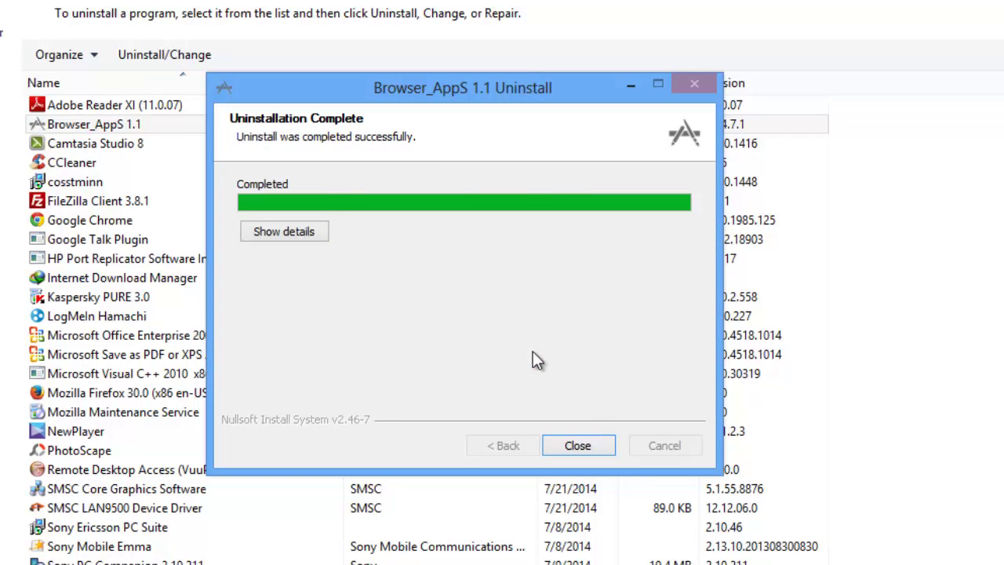
pyautogui.click(578, 445)
# Uninstall NewPlayer with English as the uninstaller language, choosing to reboot manually later
pyautogui.scroll(-1, 427, 329)
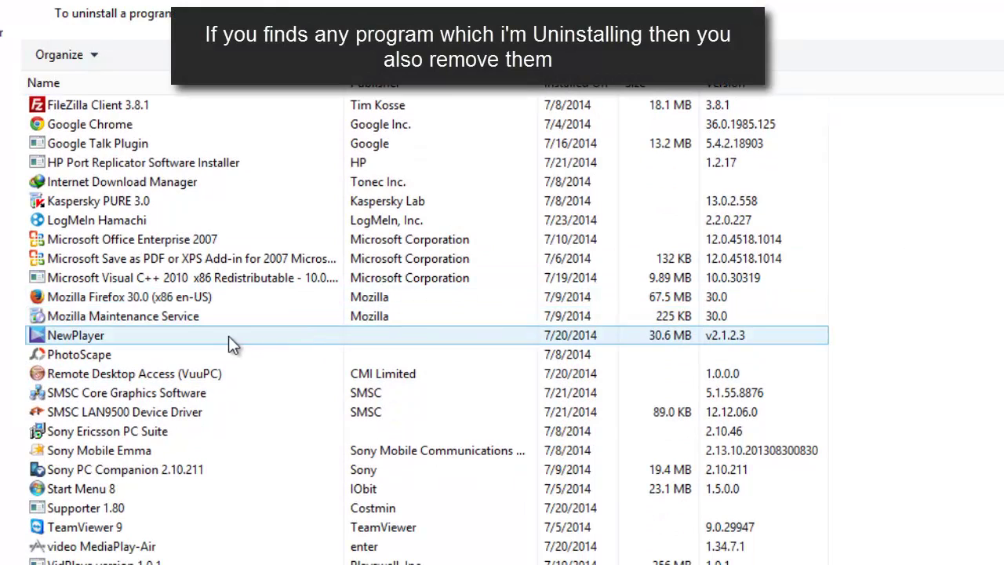
pyautogui.click(153, 340)
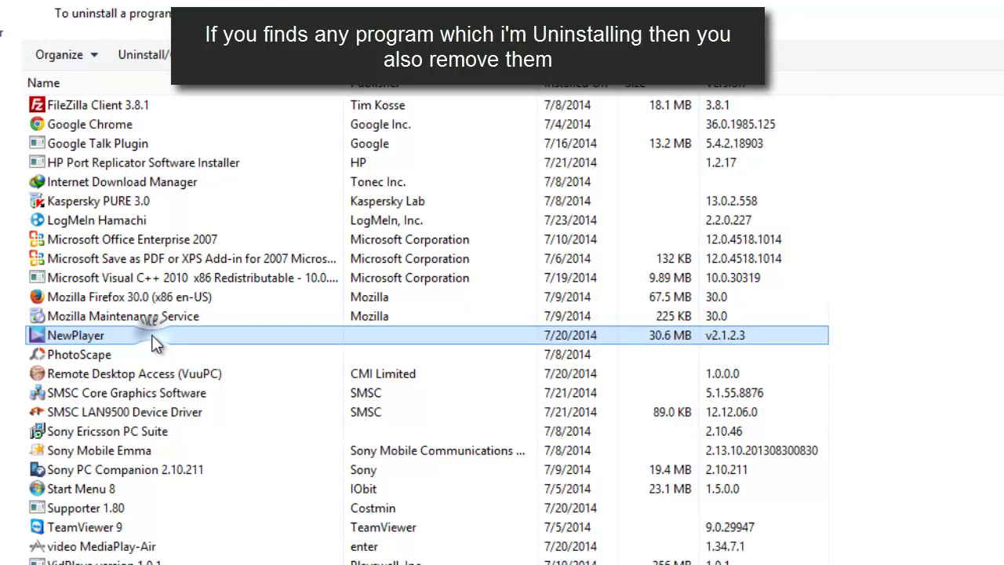
pyautogui.rightClick(156, 339)
pyautogui.click(187, 352)
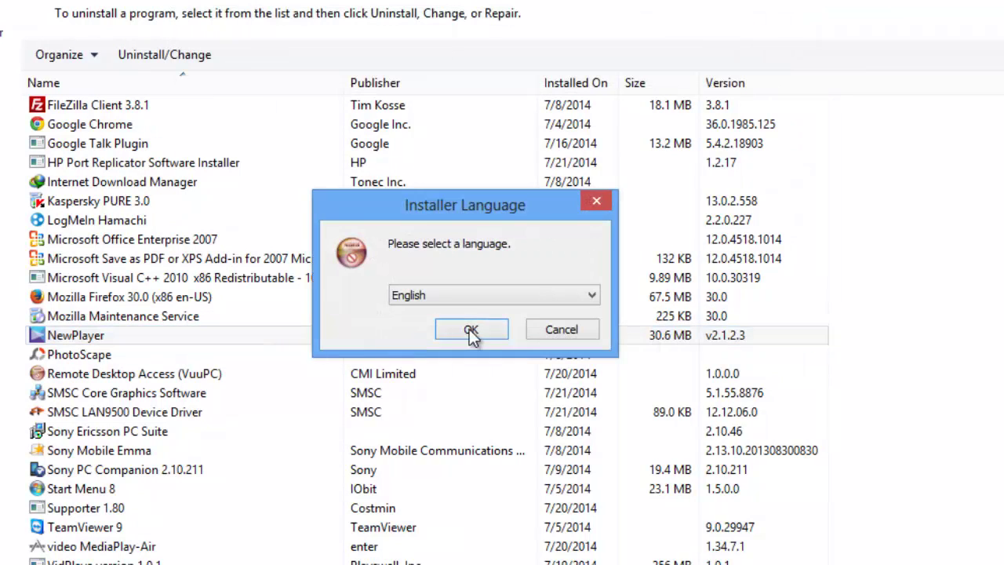
pyautogui.click(473, 330)
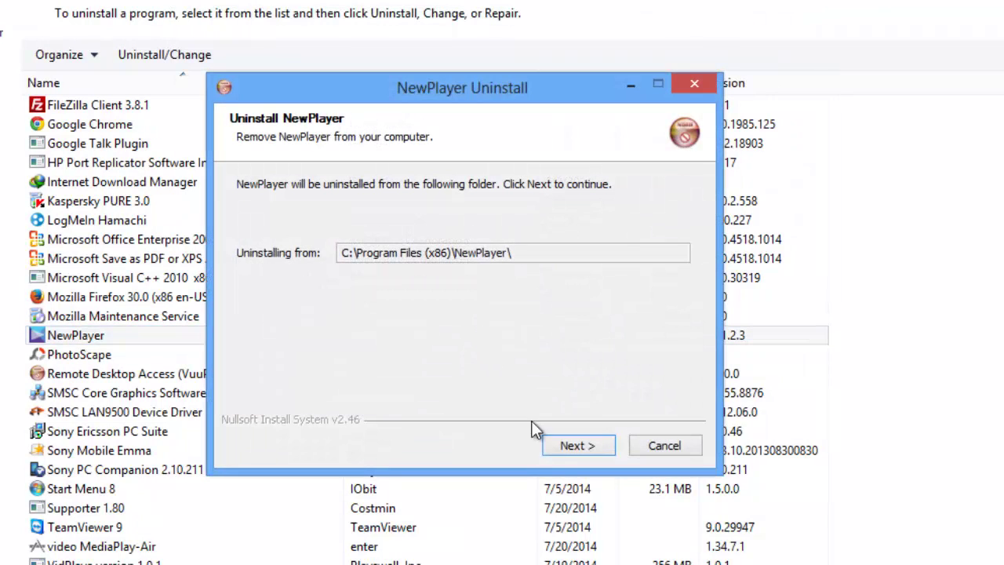
pyautogui.click(571, 444)
pyautogui.click(572, 445)
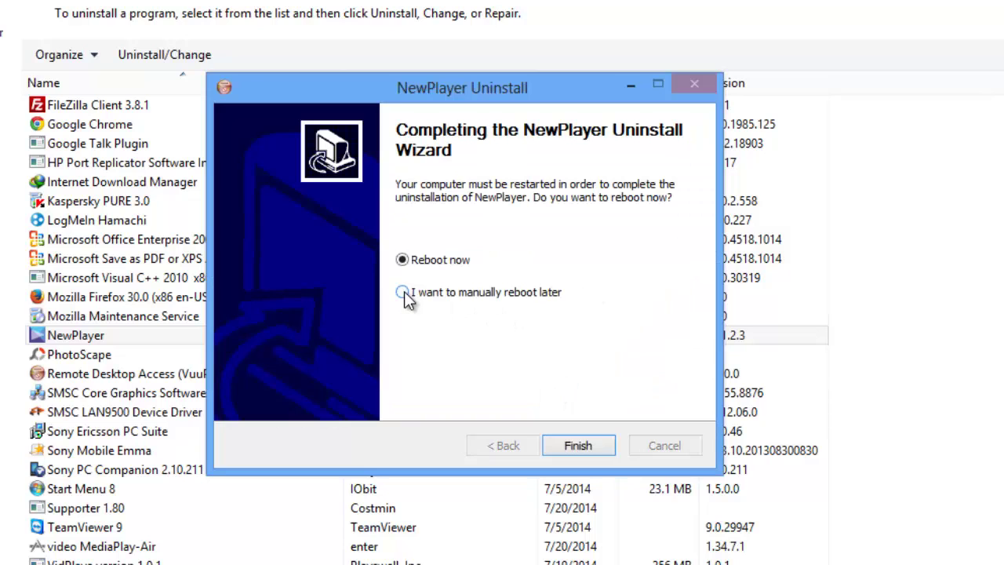
pyautogui.click(403, 294)
pyautogui.click(580, 449)
pyautogui.click(508, 410)
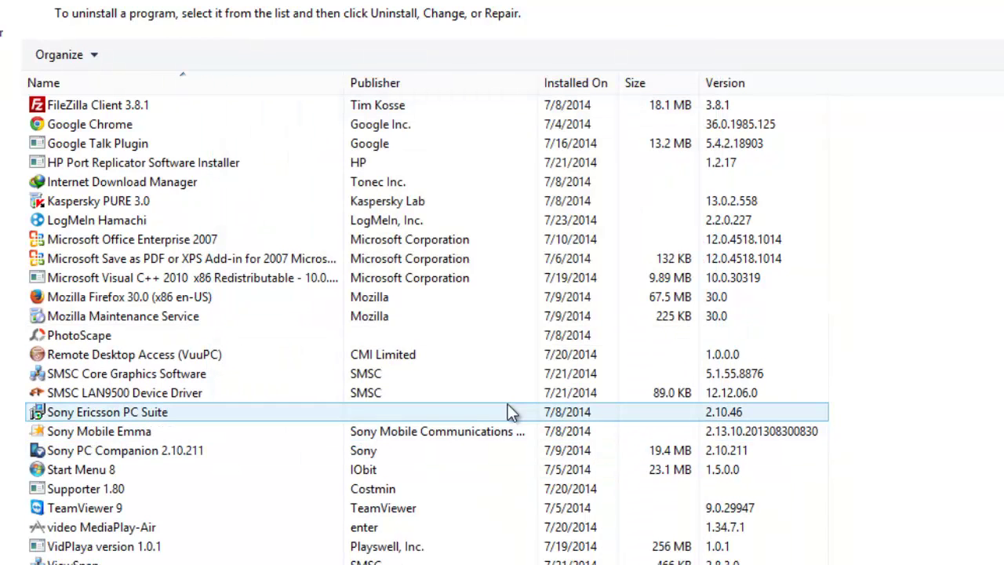
# Uninstall video MediaPlay-Air, allowing the open Chrome browser to be closed, and close the uninstaller
pyautogui.click(440, 529)
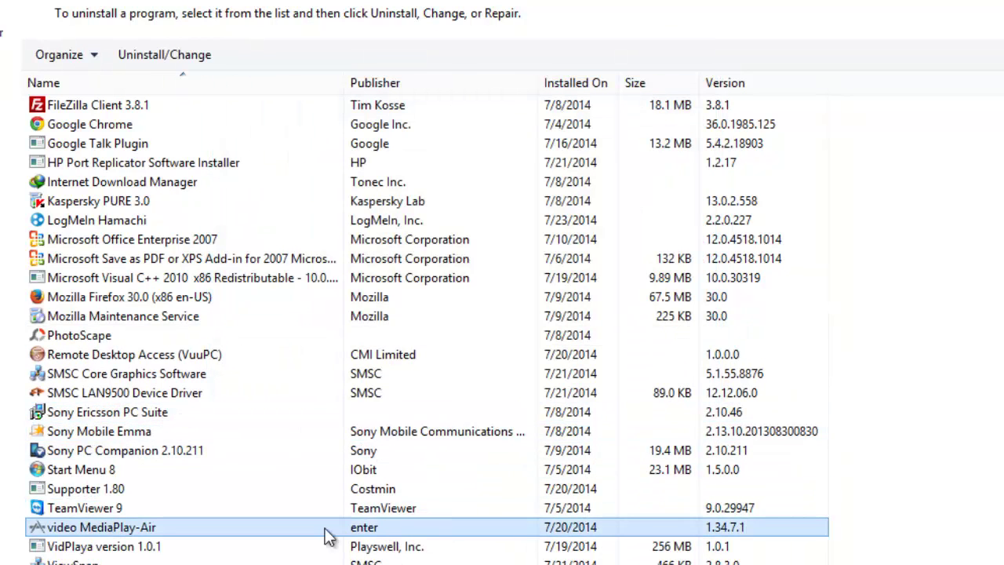
pyautogui.rightClick(130, 534)
pyautogui.click(168, 545)
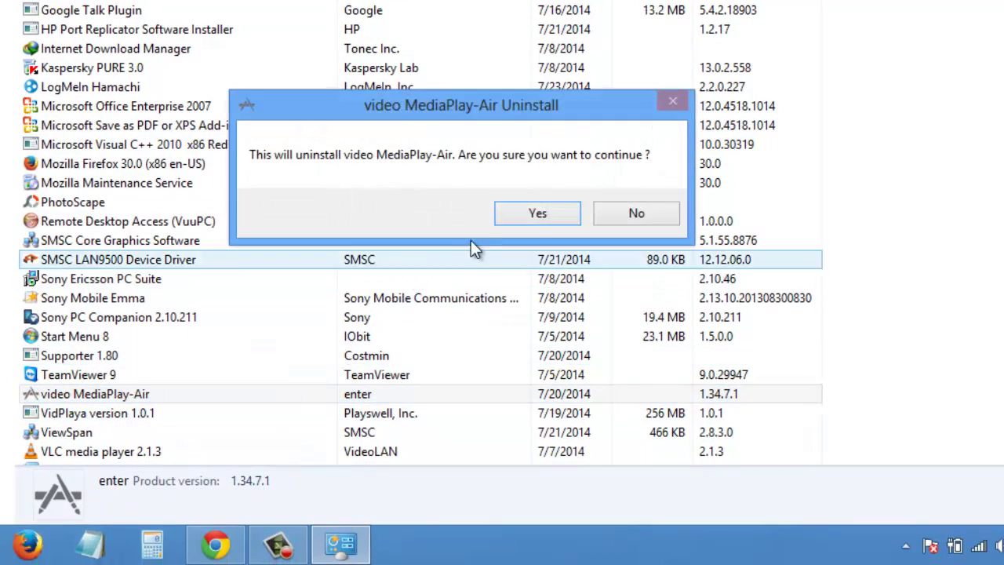
pyautogui.click(538, 213)
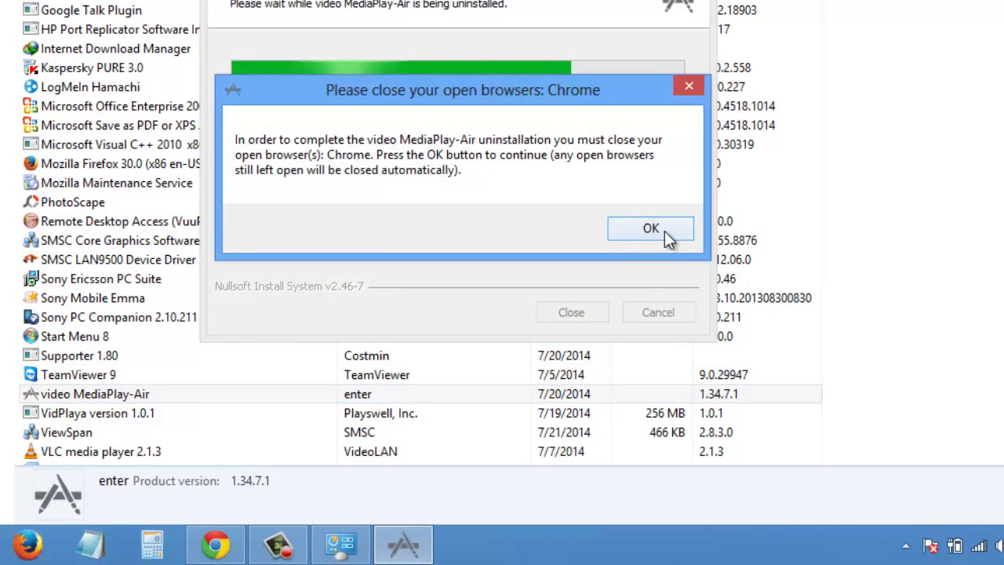
pyautogui.click(667, 233)
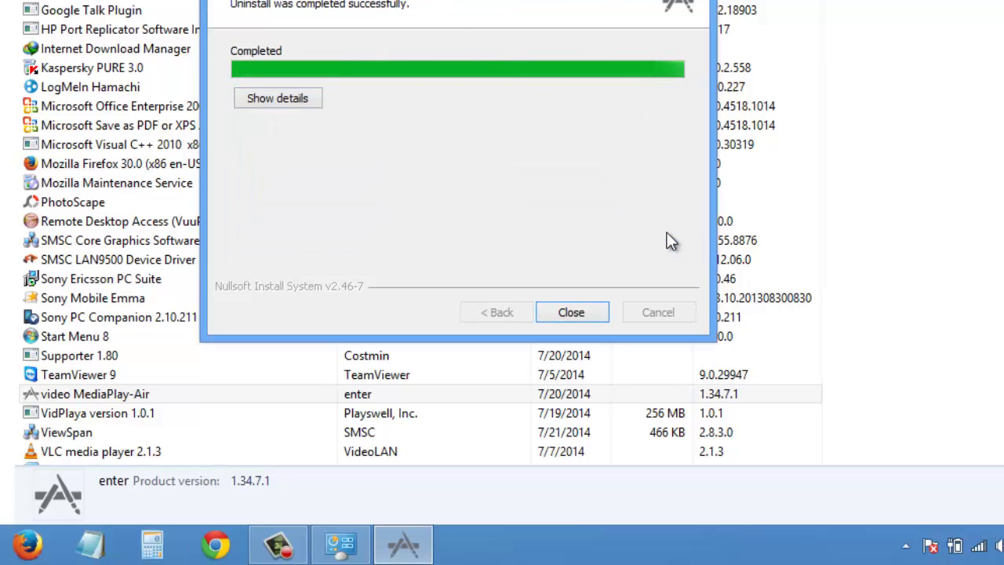
pyautogui.click(571, 314)
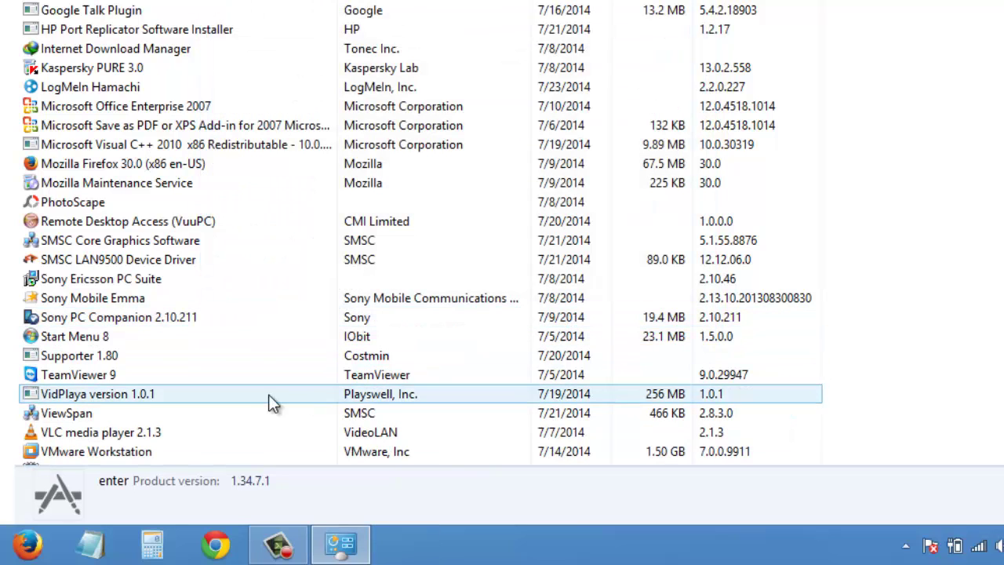
# Uninstall VidPlaya version 1.0.1 and dismiss the removal notice
pyautogui.click(132, 394)
pyautogui.rightClick(130, 396)
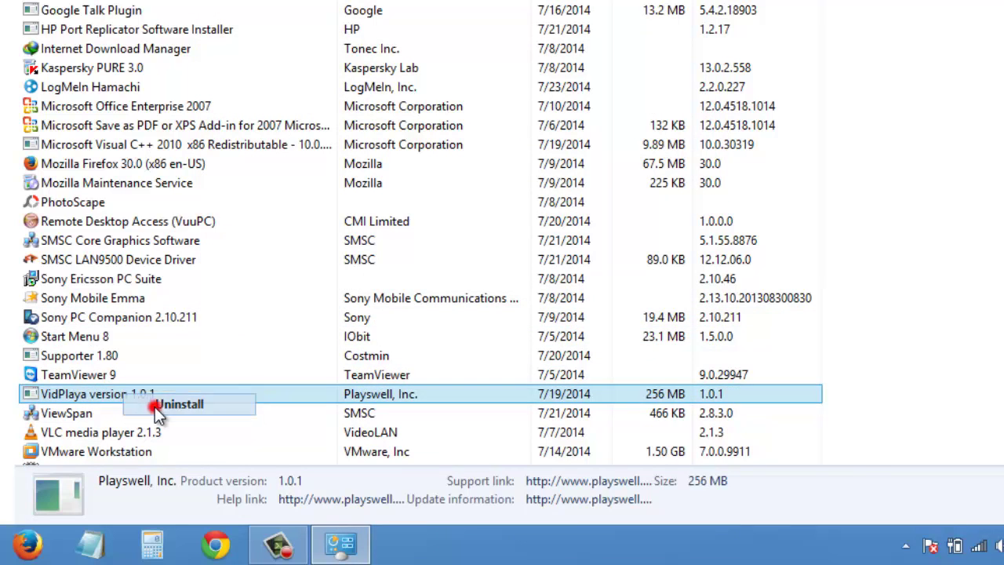
pyautogui.click(156, 407)
pyautogui.click(538, 218)
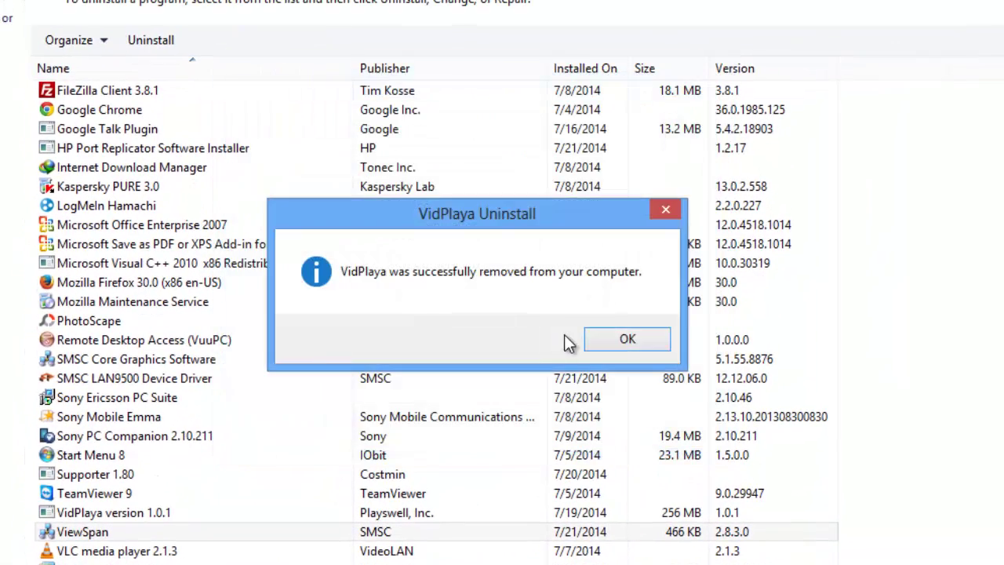
pyautogui.click(625, 337)
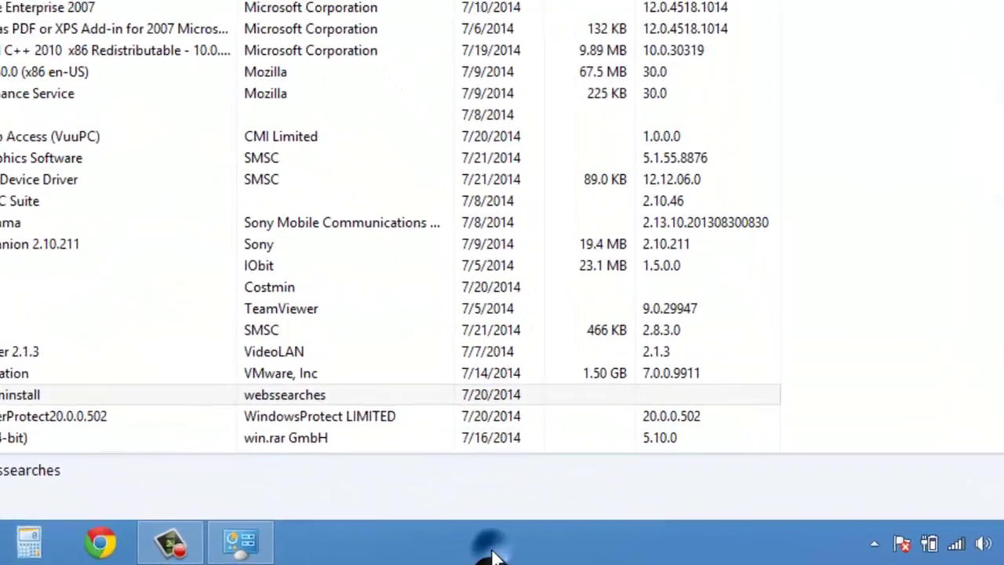
# Open Task Manager and go to the details of the Loader32 (32 bit) background process
pyautogui.rightClick(579, 556)
pyautogui.click(531, 464)
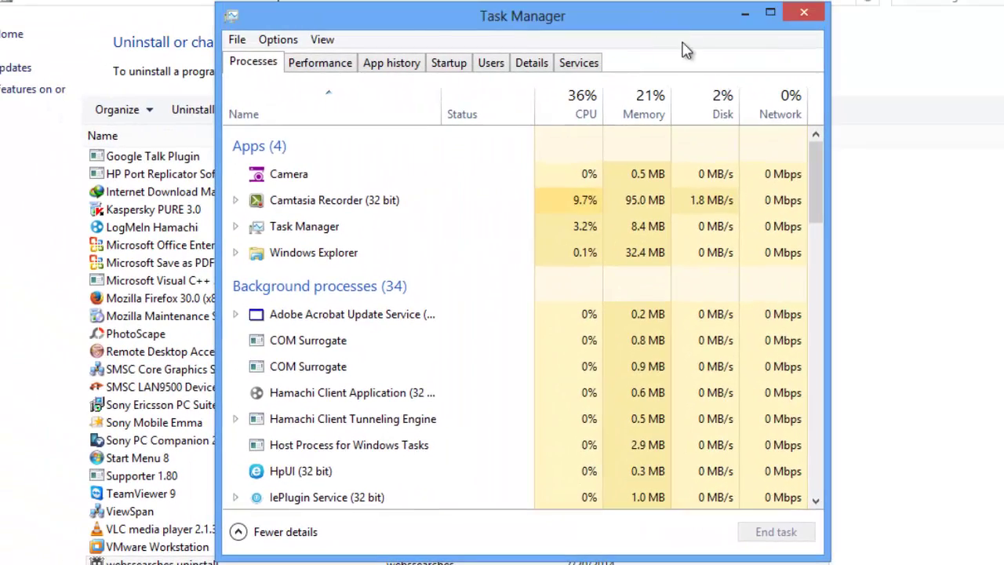
pyautogui.moveTo(813, 188); pyautogui.dragTo(825, 285)
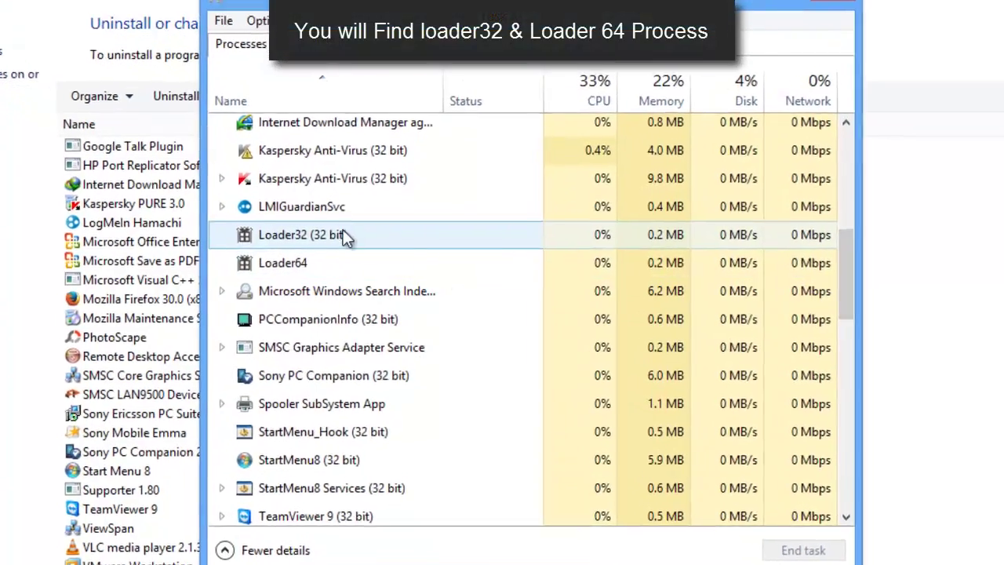
pyautogui.click(342, 233)
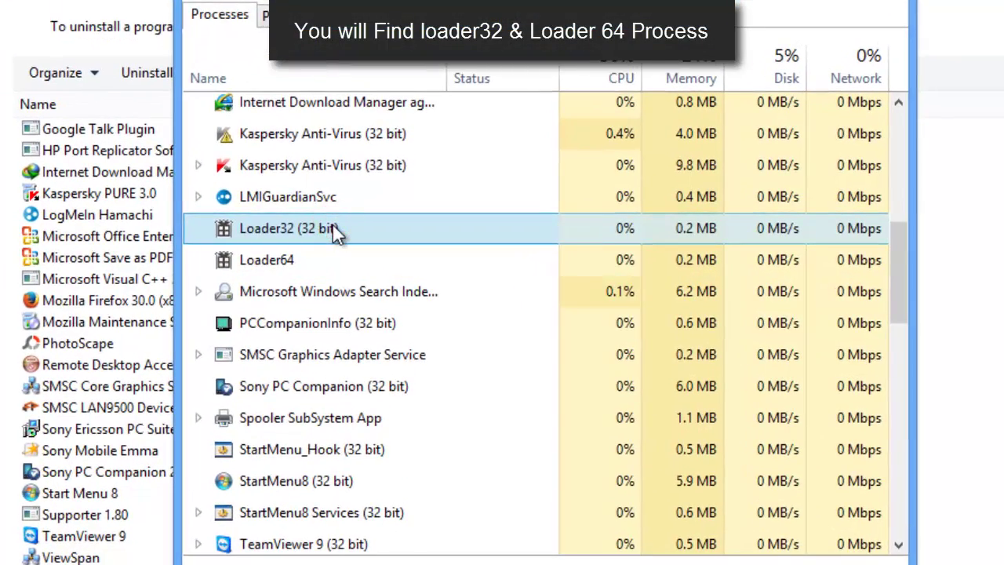
pyautogui.rightClick(333, 225)
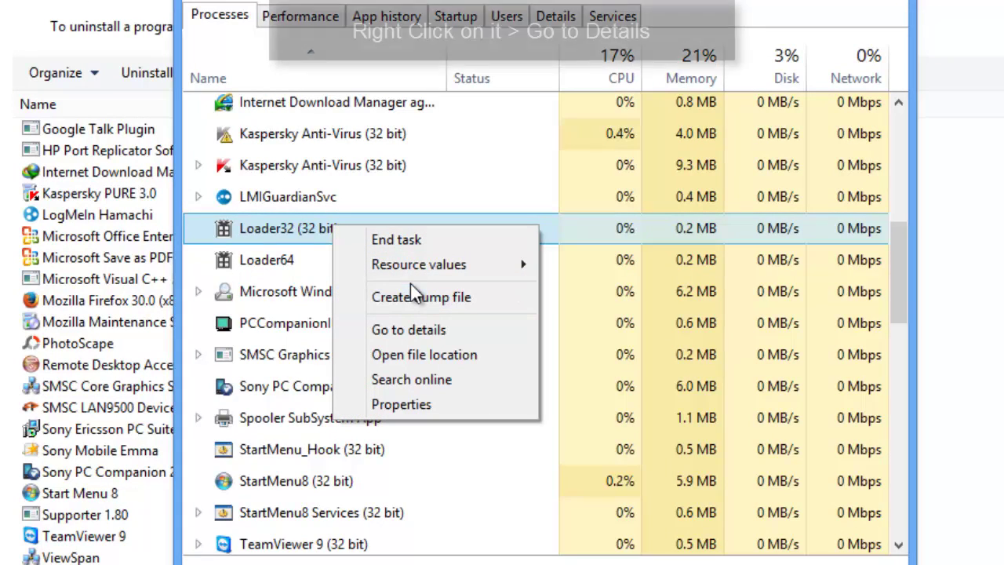
pyautogui.click(410, 335)
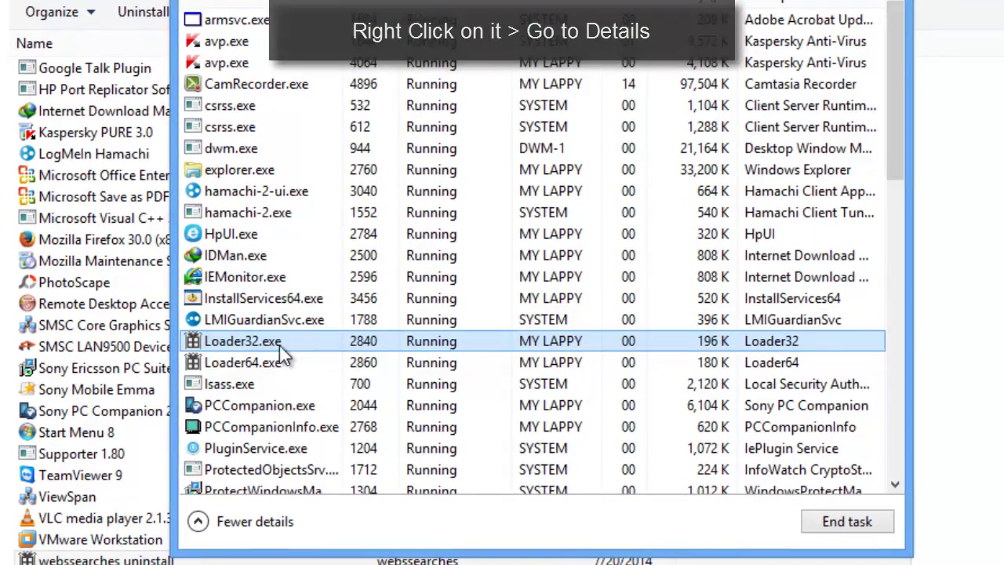
# End the process tree of Loader32.exe
pyautogui.rightClick(277, 346)
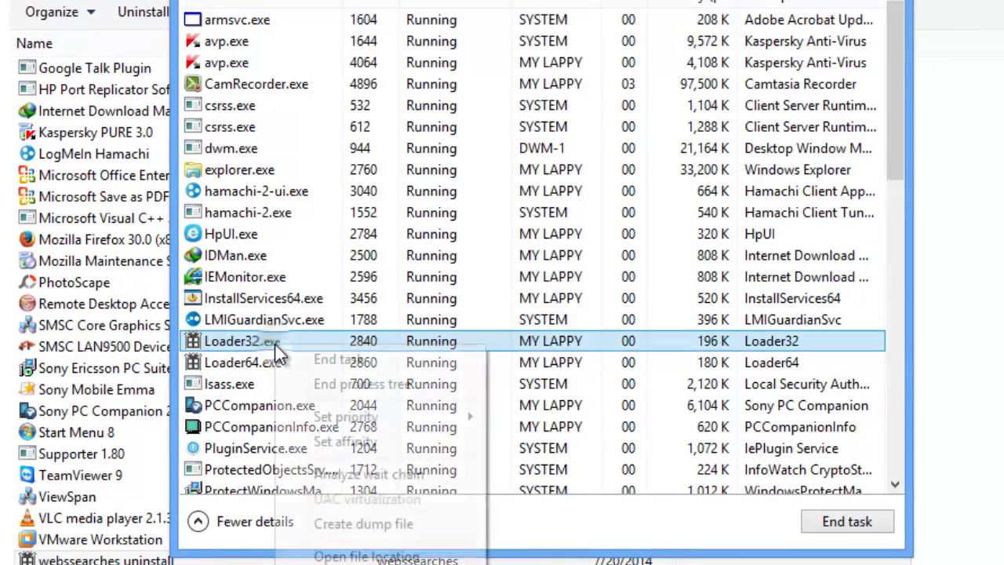
pyautogui.click(314, 384)
pyautogui.click(506, 316)
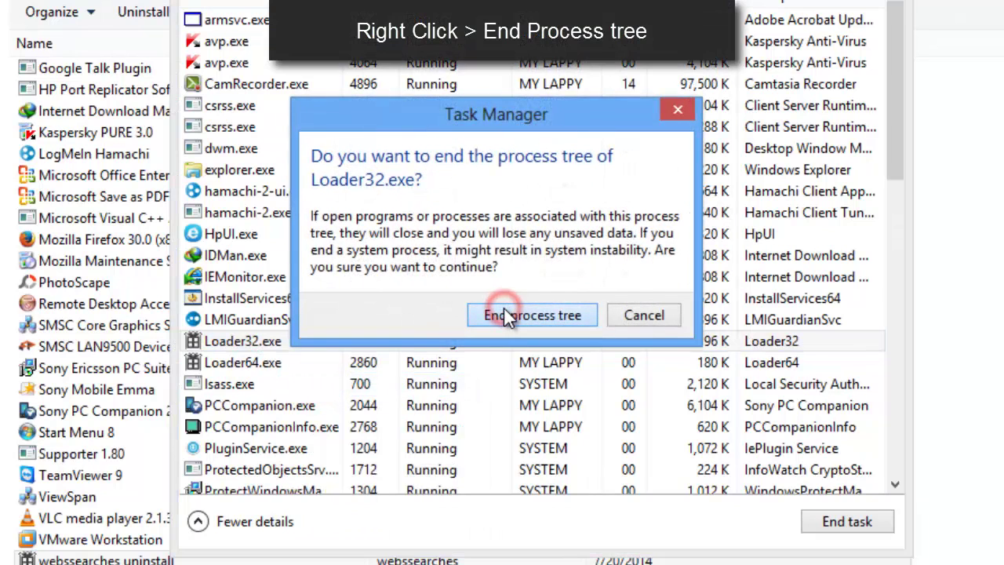
# End the process tree of Loader64.exe and minimize Task Manager
pyautogui.click(361, 341)
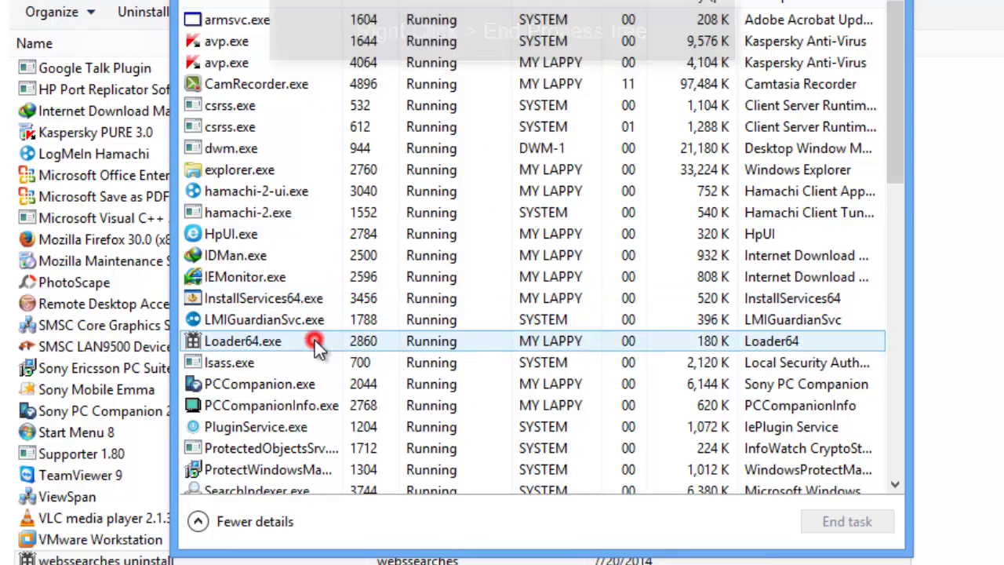
pyautogui.rightClick(315, 341)
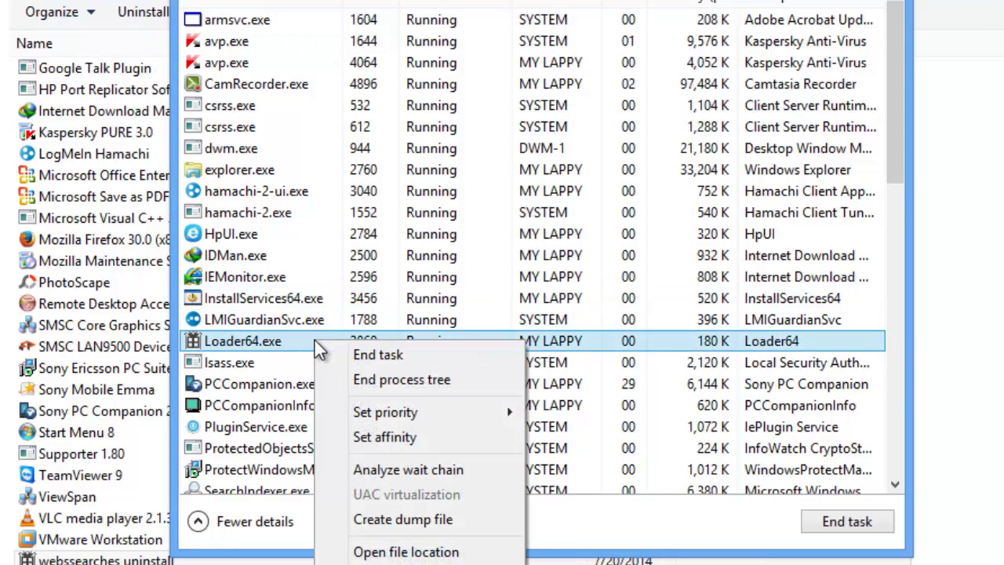
pyautogui.click(375, 384)
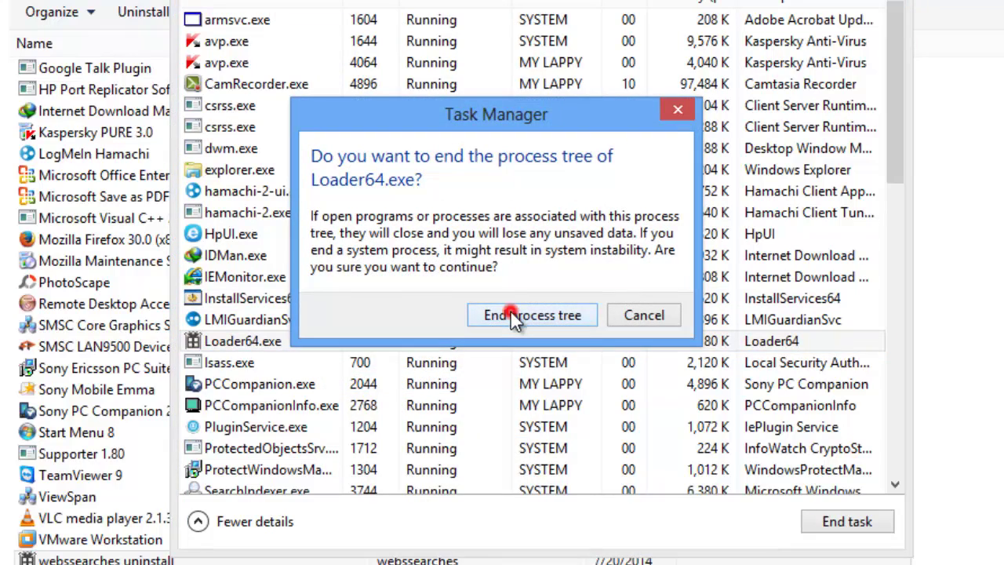
pyautogui.click(511, 316)
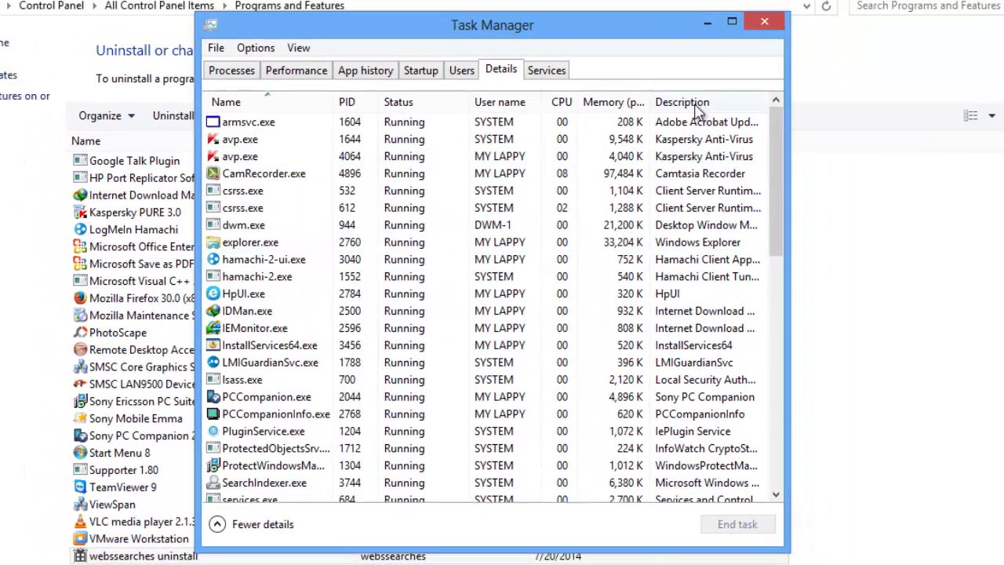
pyautogui.click(708, 22)
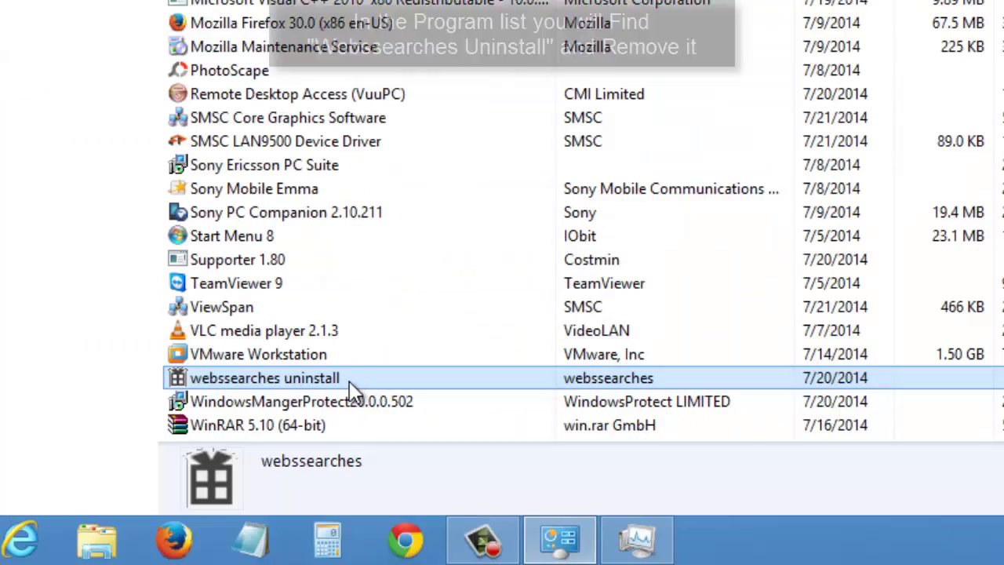
# Start uninstalling the webssearches uninstall program and submit the verification characters shown in the picture
pyautogui.rightClick(328, 380)
pyautogui.click(376, 393)
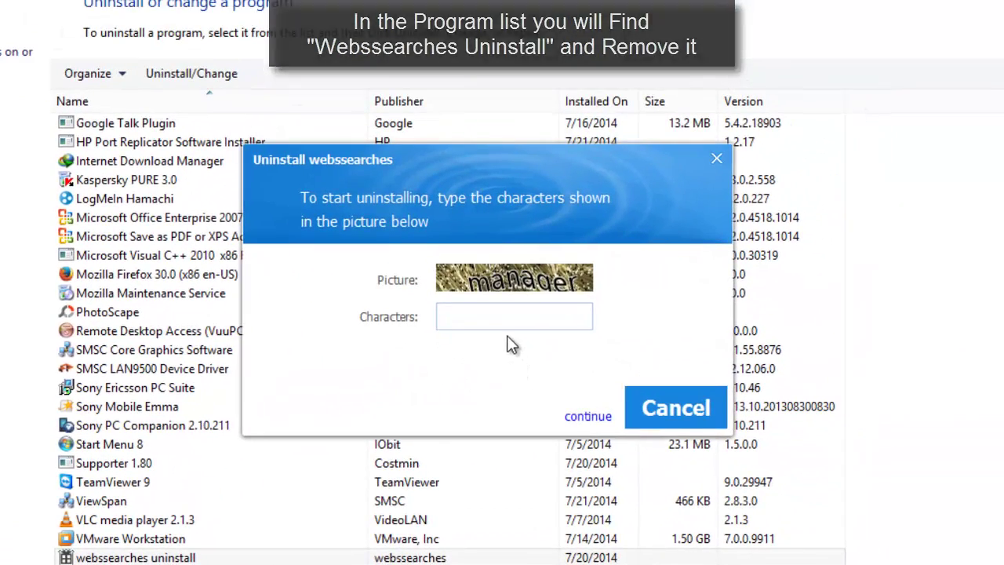
pyautogui.click(505, 329)
pyautogui.write('manager')
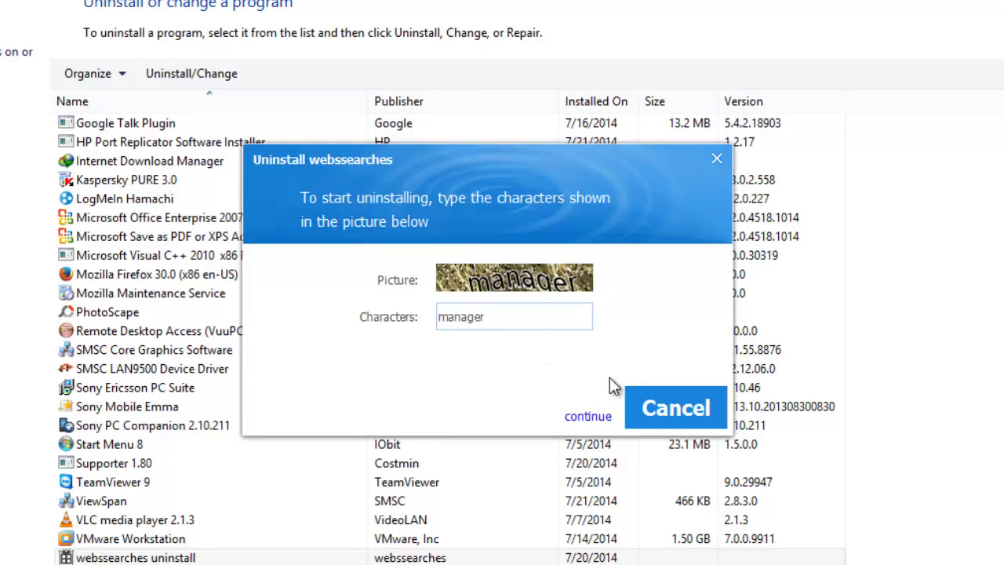
pyautogui.click(588, 416)
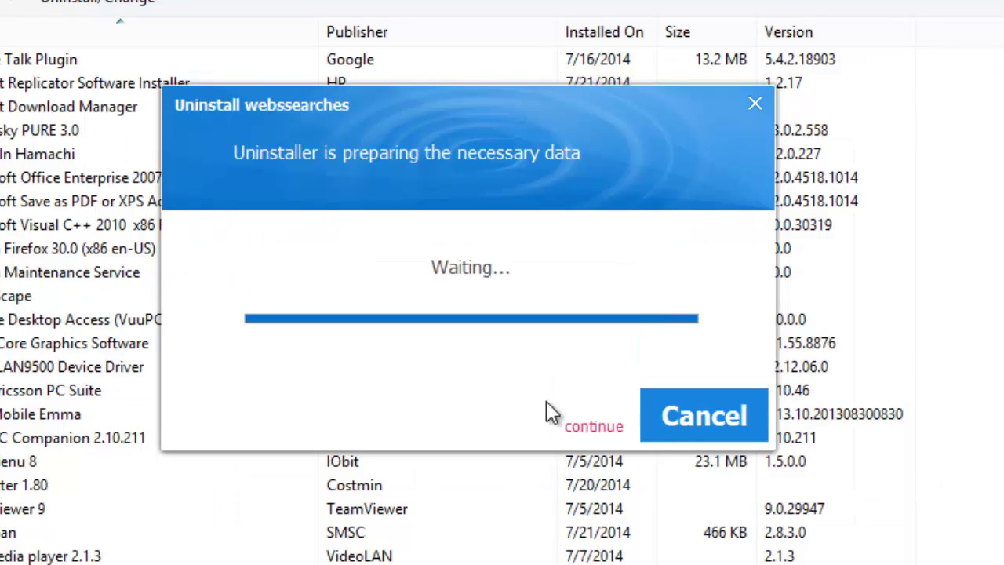
# Skip the repair offer, remove the webssearches Shortcut component, and close the finished uninstaller and the installed programs list
pyautogui.click(590, 427)
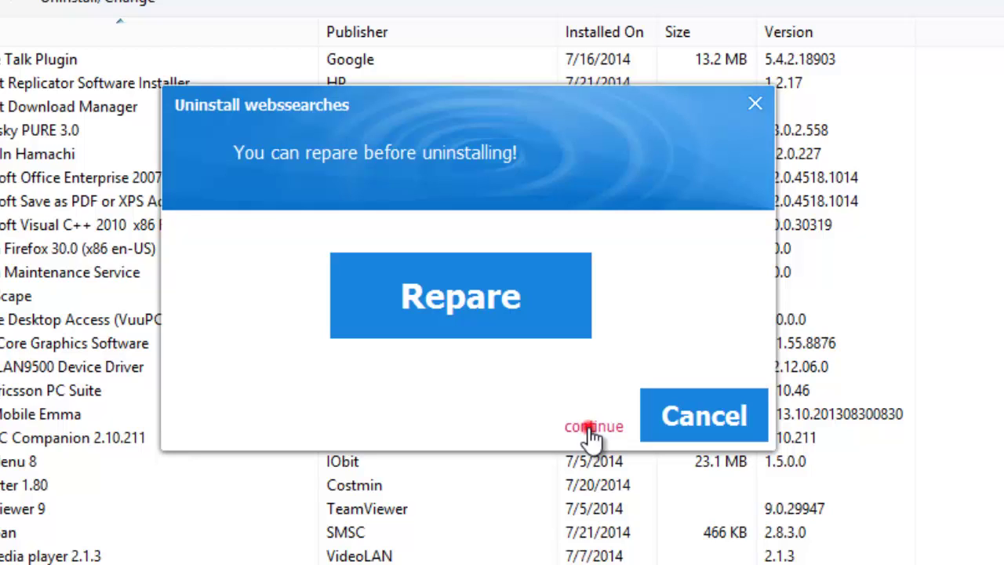
pyautogui.click(590, 427)
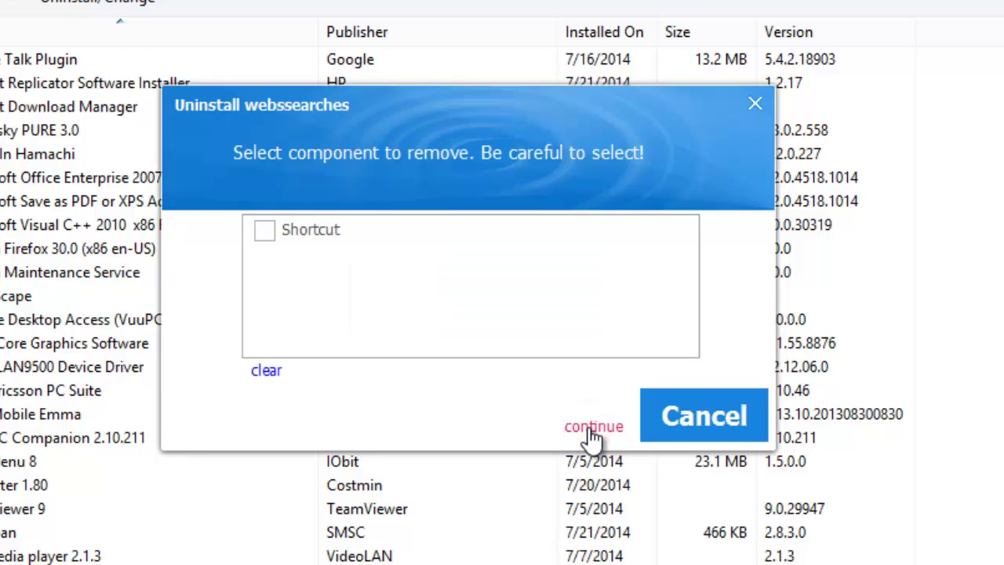
pyautogui.click(264, 229)
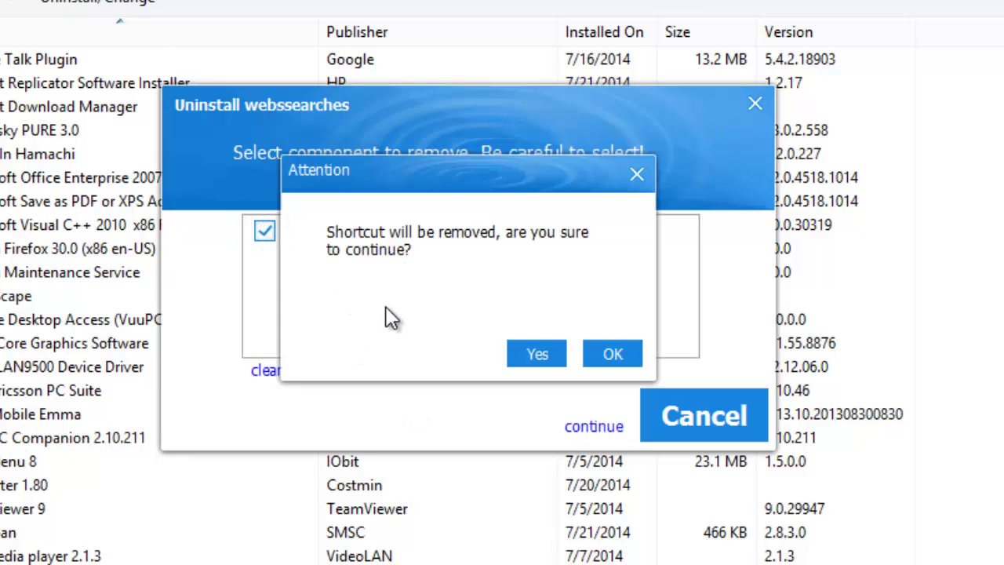
pyautogui.click(525, 354)
pyautogui.click(593, 427)
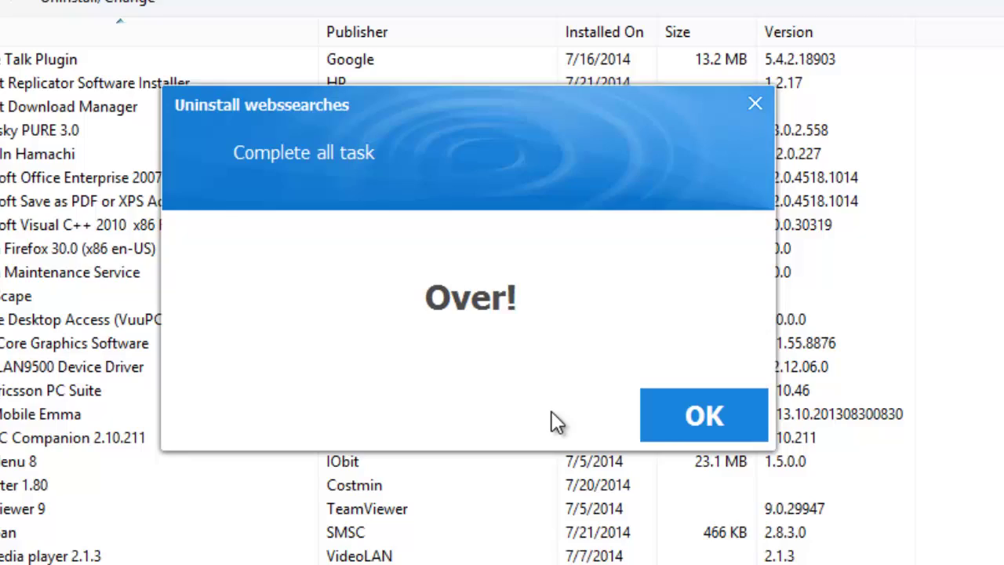
pyautogui.click(693, 413)
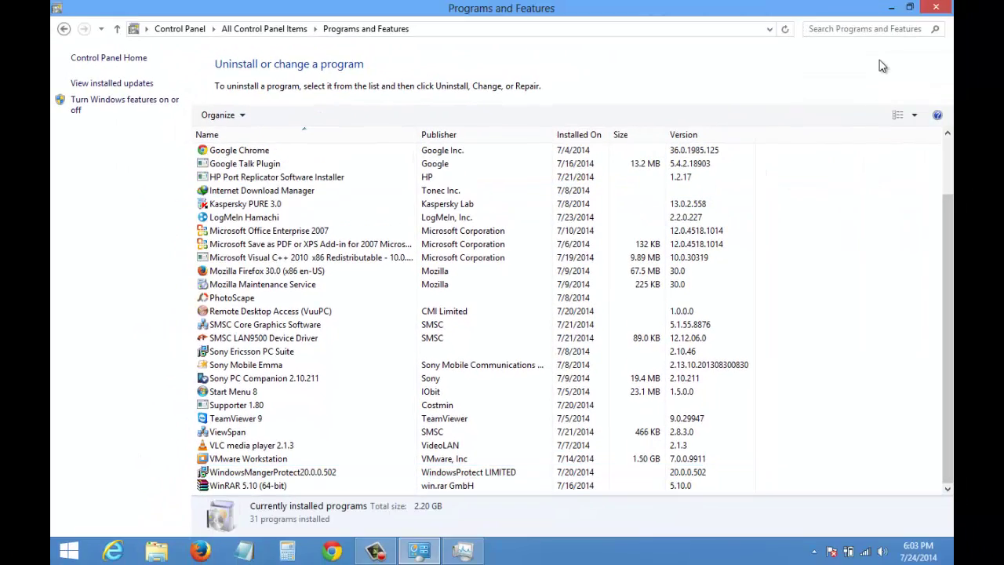
pyautogui.click(935, 7)
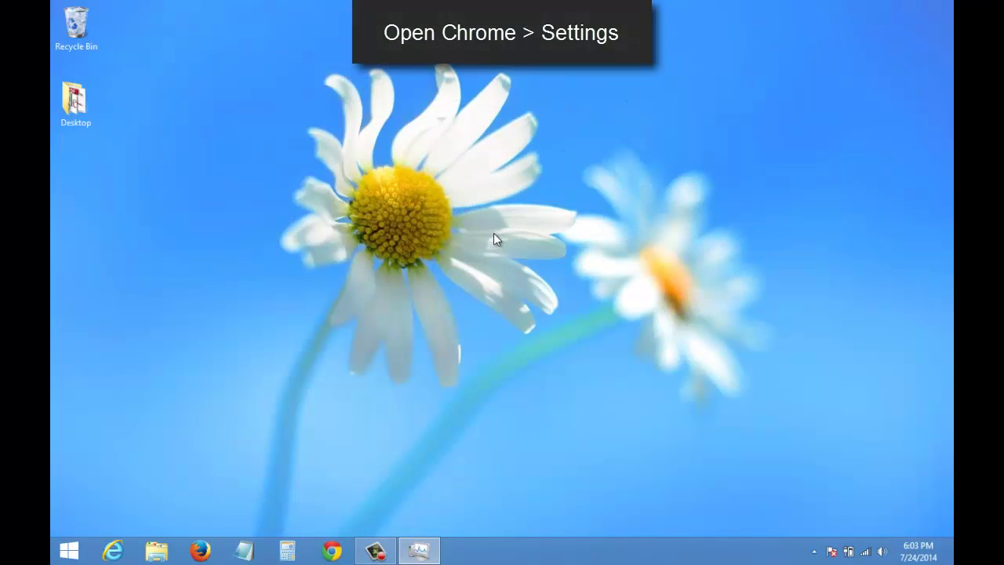
# Open Chrome and go from its settings to the list of installed extensions
pyautogui.click(336, 546)
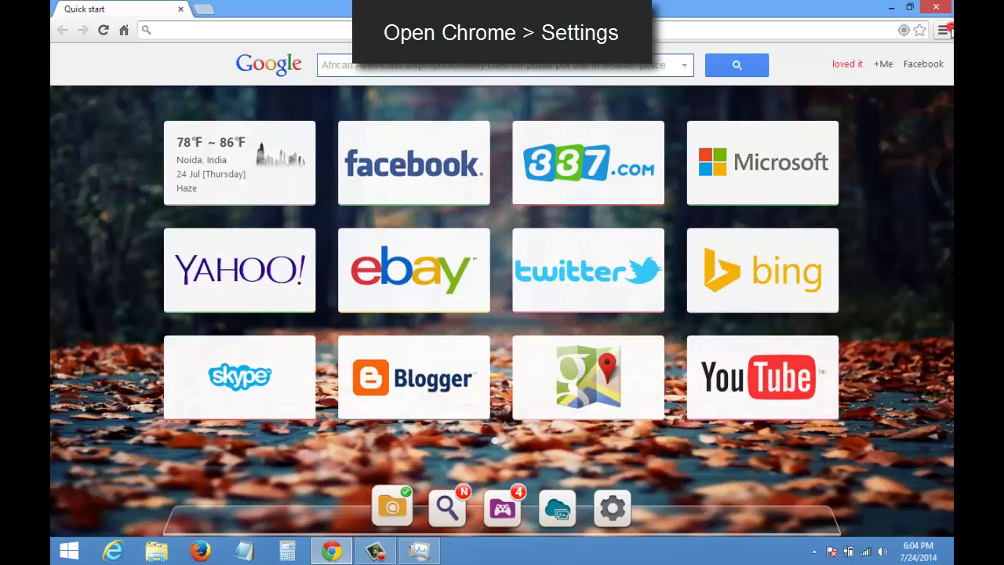
pyautogui.click(946, 29)
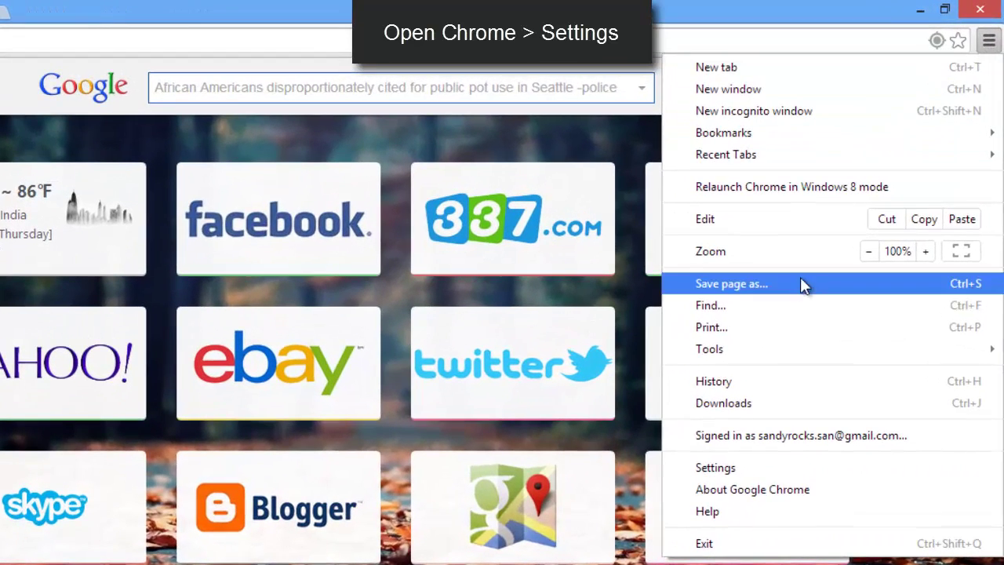
pyautogui.moveTo(767, 303)
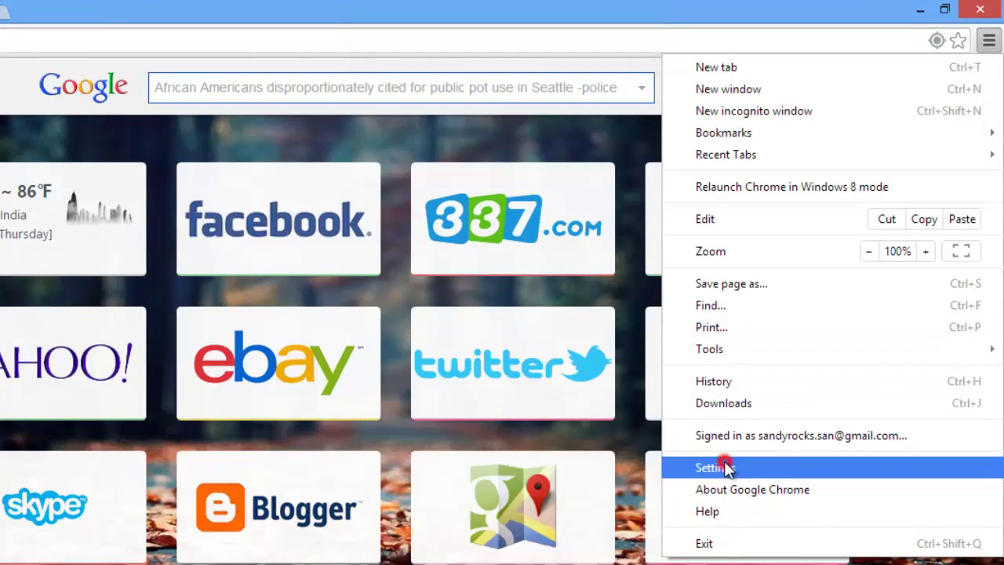
pyautogui.click(710, 468)
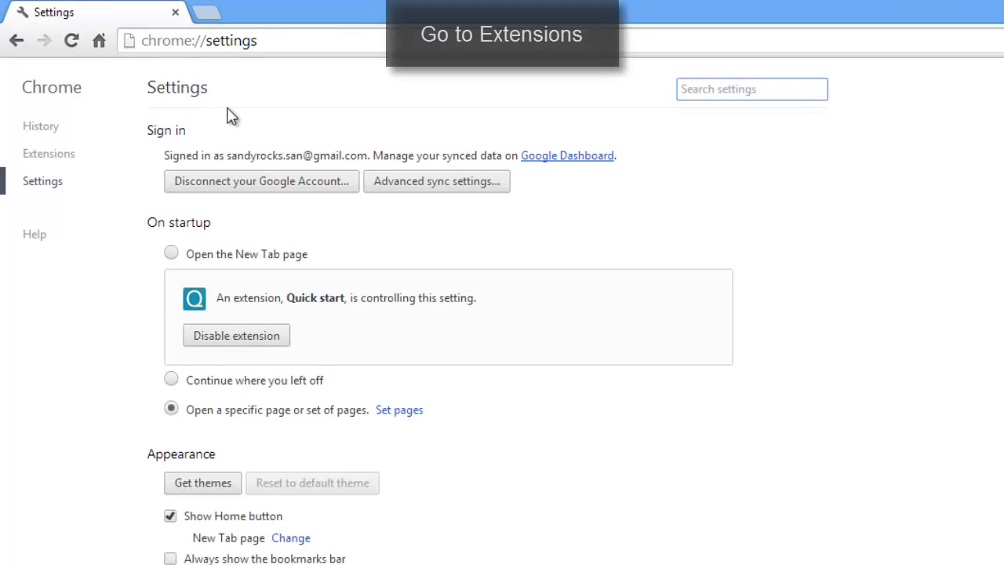
pyautogui.click(51, 157)
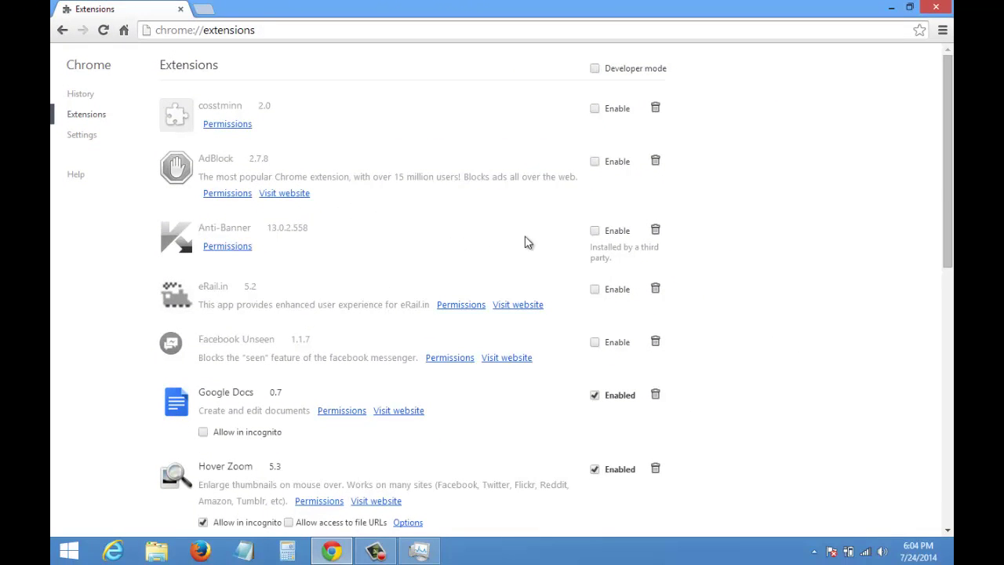
# Remove the Quick start 4.5.7 extension and confirm the removal
pyautogui.scroll(-1, 949, 186)
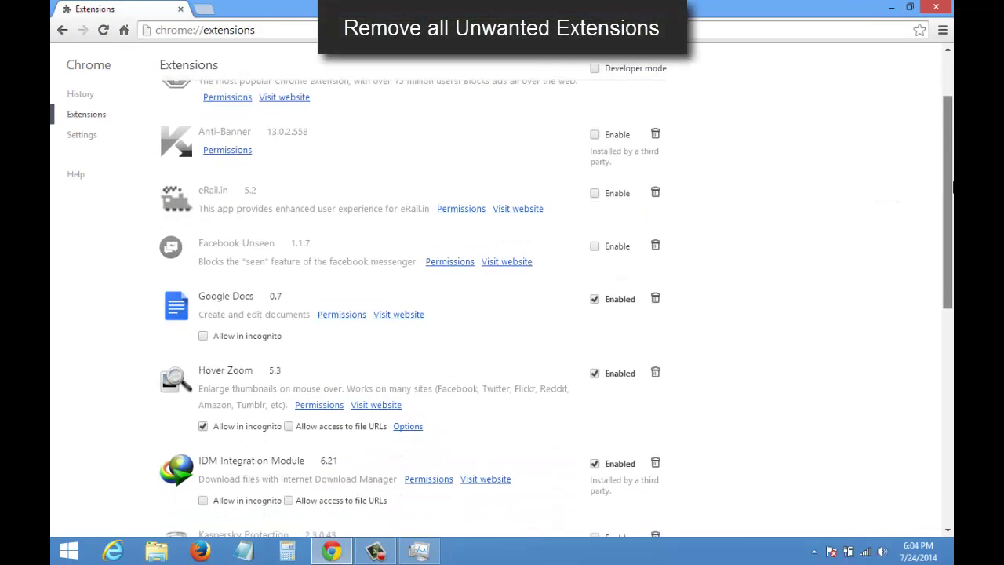
pyautogui.moveTo(952, 186); pyautogui.dragTo(953, 410)
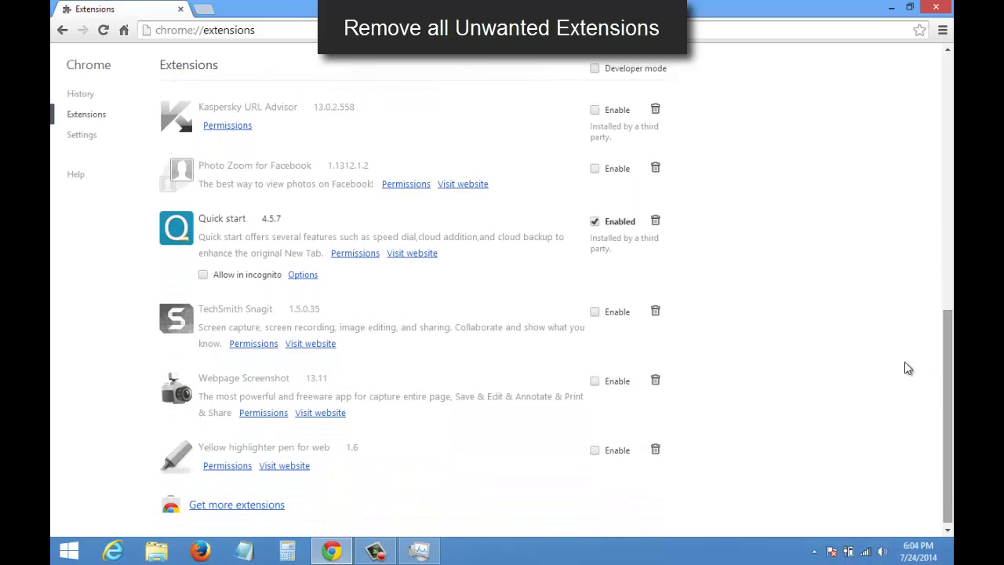
pyautogui.click(655, 222)
pyautogui.click(519, 156)
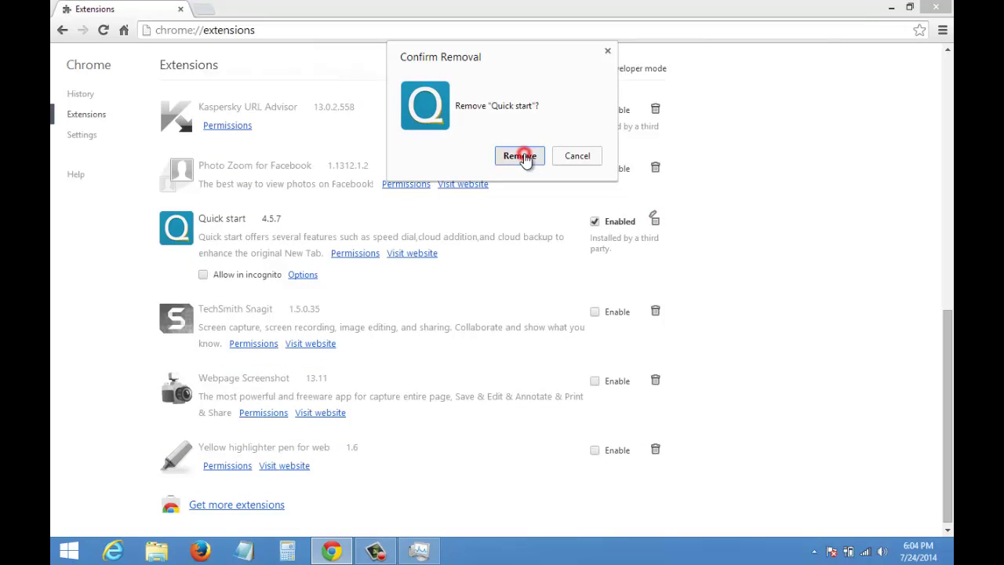
# Delete the istart.webssearches.com entry from Chrome's startup pages, keeping only Google, and save the list
pyautogui.moveTo(949, 358)
pyautogui.mouseDown()
pyautogui.moveTo(949, 369)
pyautogui.moveTo(951, 176)
pyautogui.mouseUp()
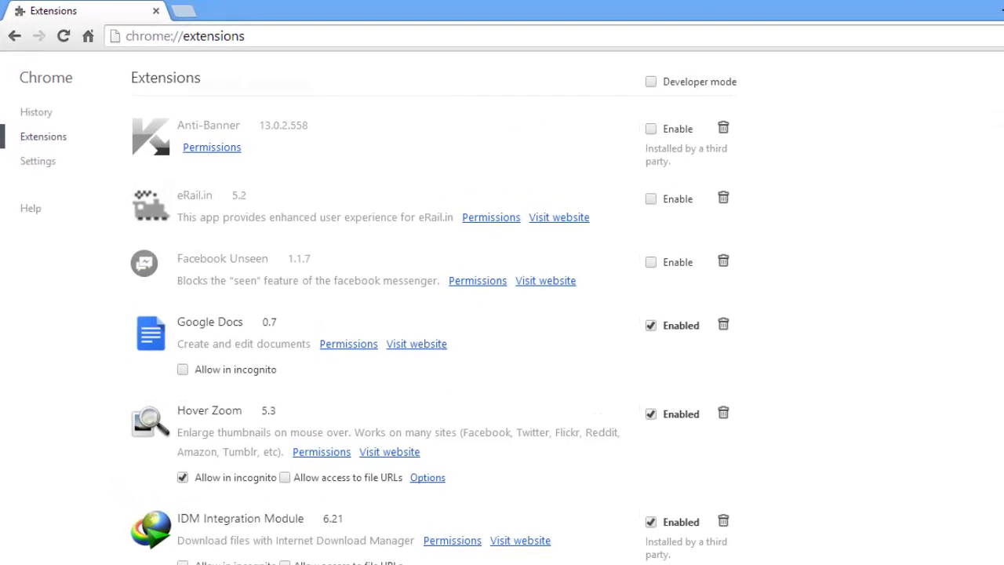
pyautogui.click(51, 161)
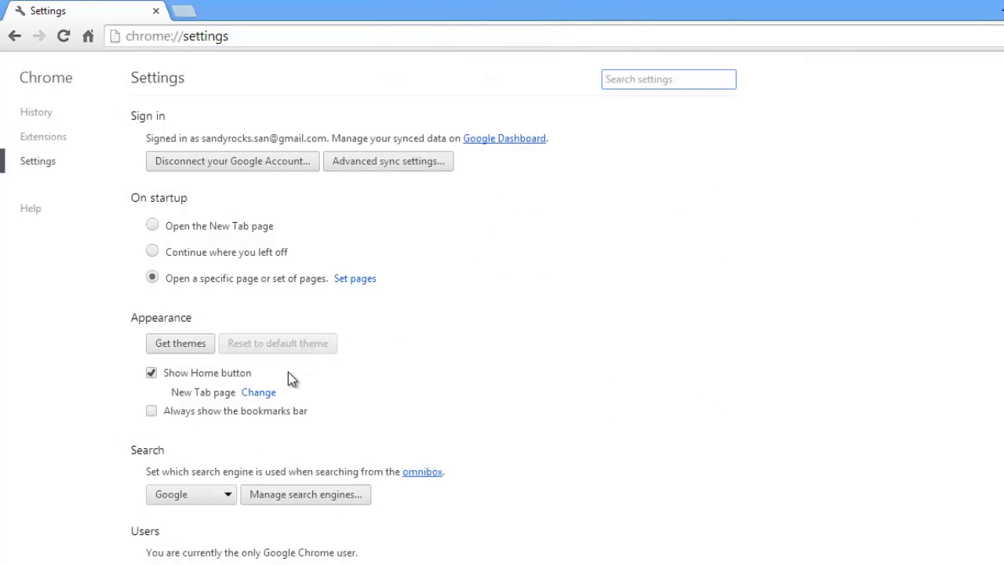
pyautogui.click(354, 280)
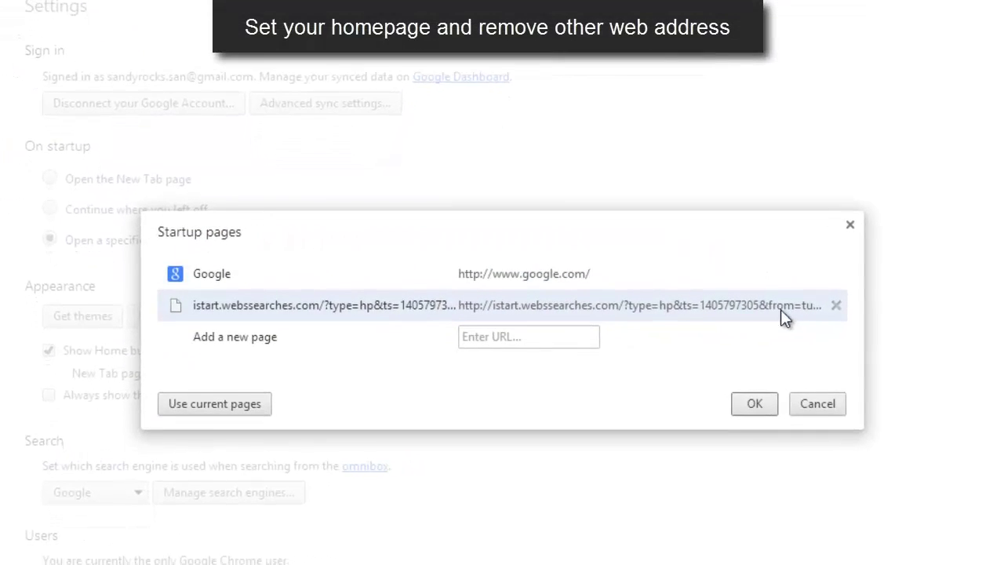
pyautogui.click(860, 279)
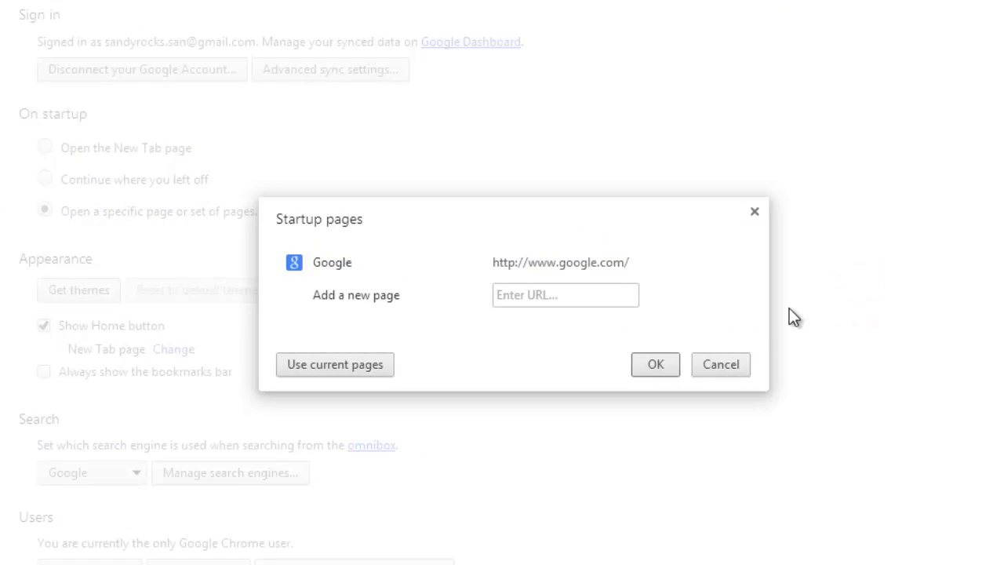
pyautogui.click(660, 364)
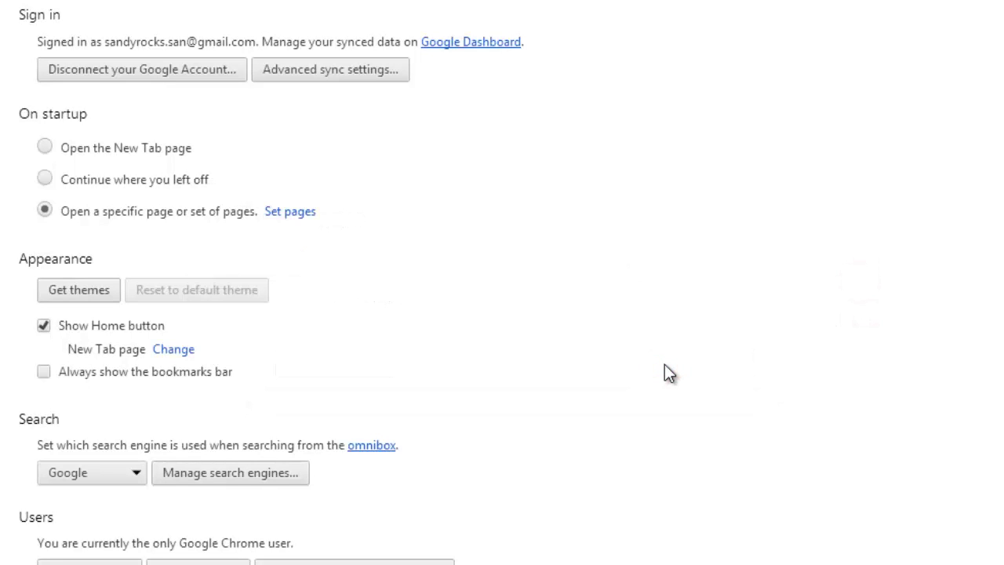
# Delete webssearches from Chrome's default search engine list and finish managing search engines
pyautogui.click(241, 478)
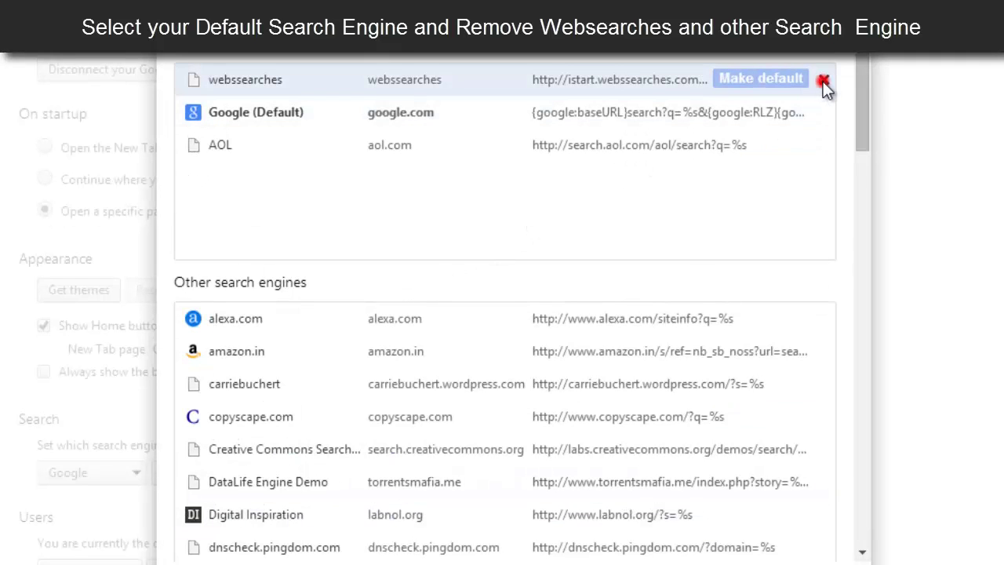
pyautogui.click(822, 82)
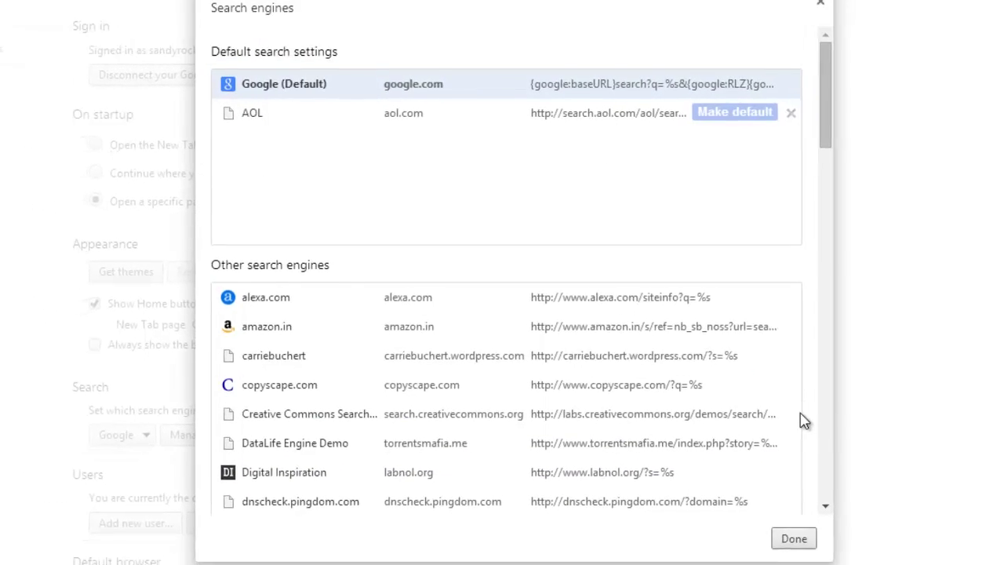
pyautogui.click(796, 539)
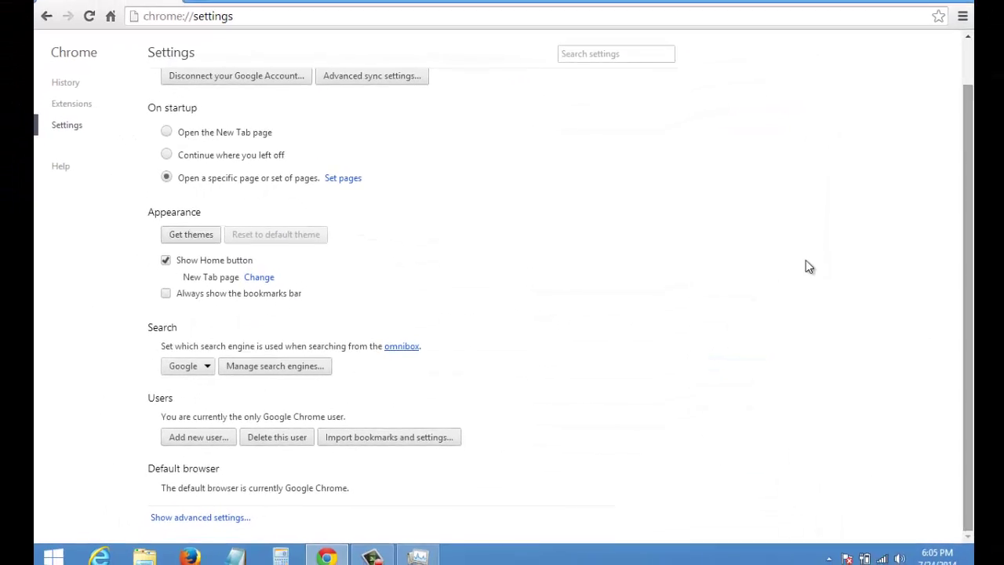
# Restart Chrome to check which startup page it loads, and close it again
pyautogui.click(936, 9)
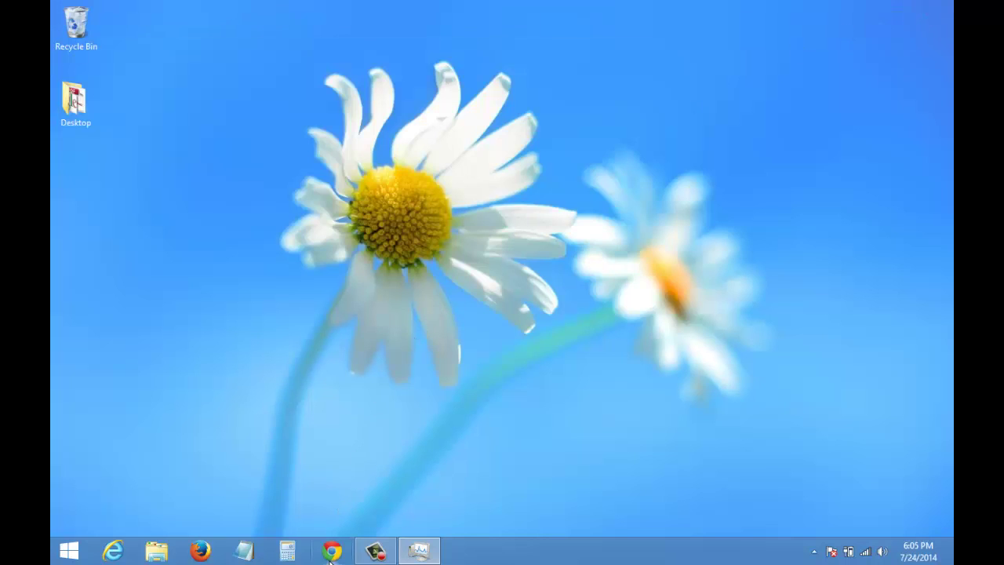
pyautogui.press('super+6')
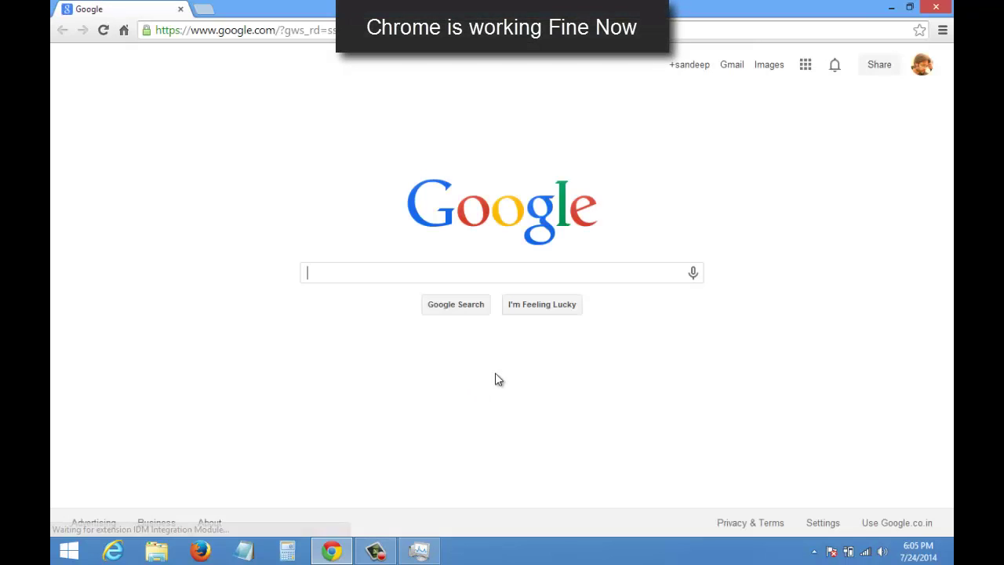
pyautogui.click(947, 8)
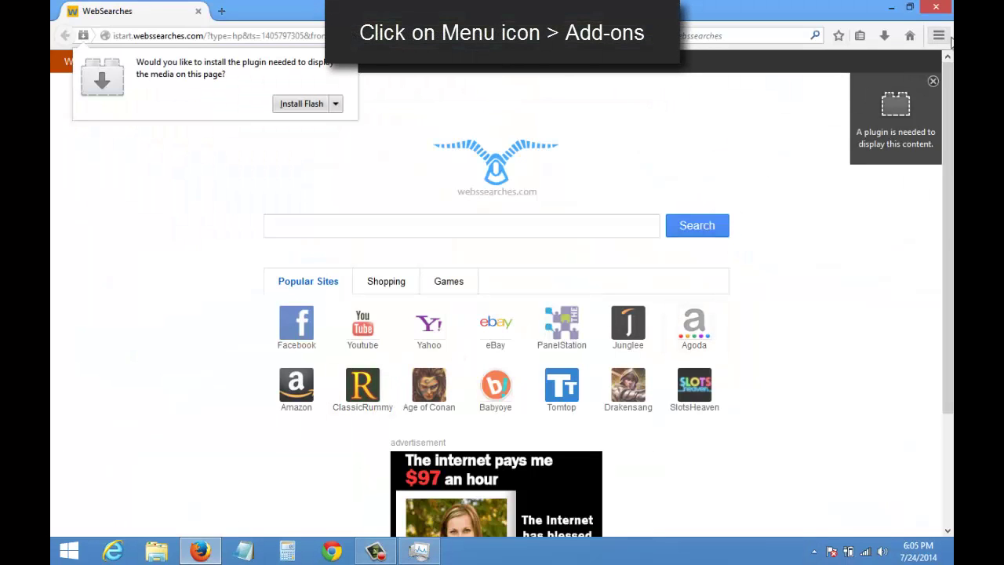
# Switch to Firefox and open its add-ons manager on the list of installed extensions
pyautogui.click(938, 36)
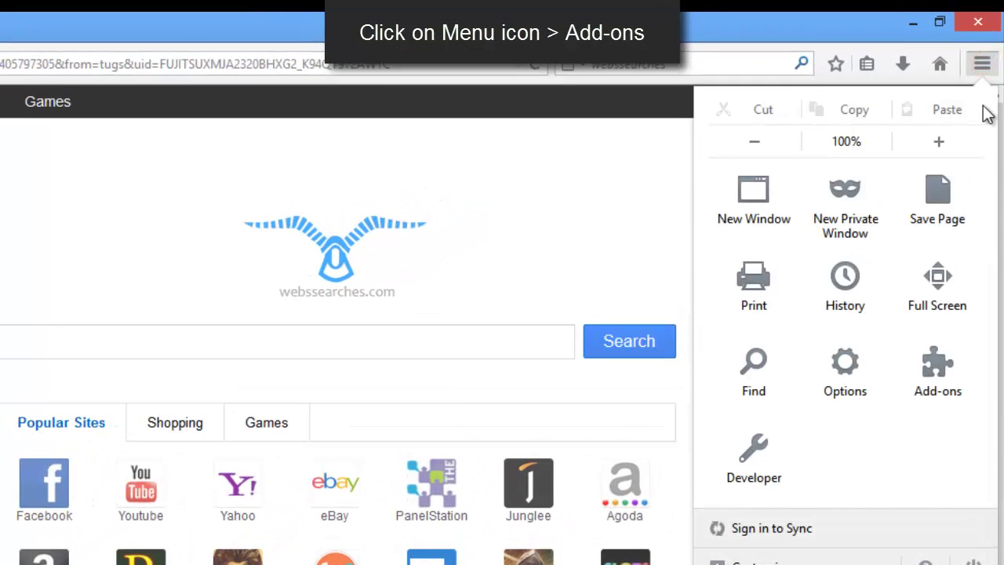
pyautogui.click(945, 381)
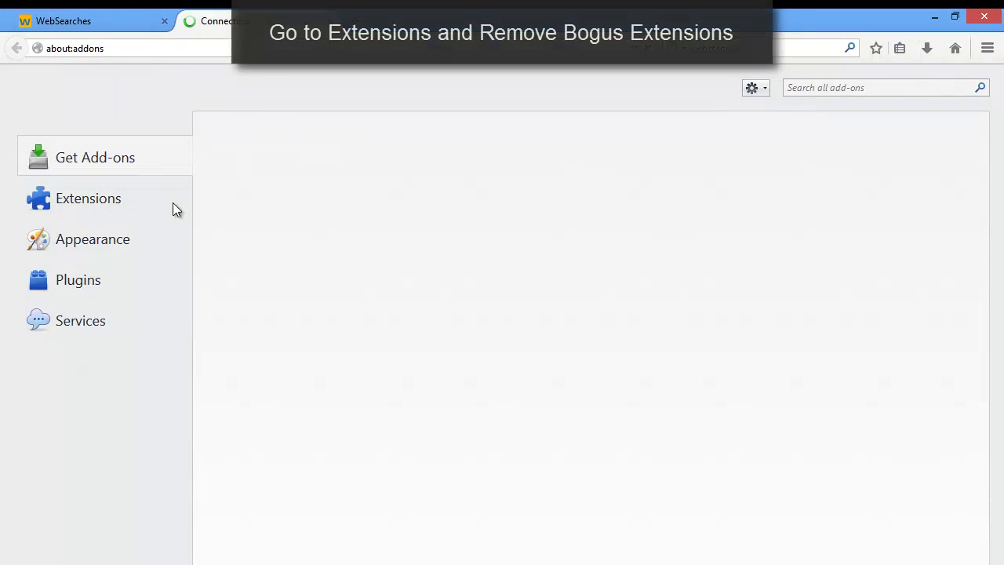
pyautogui.click(115, 200)
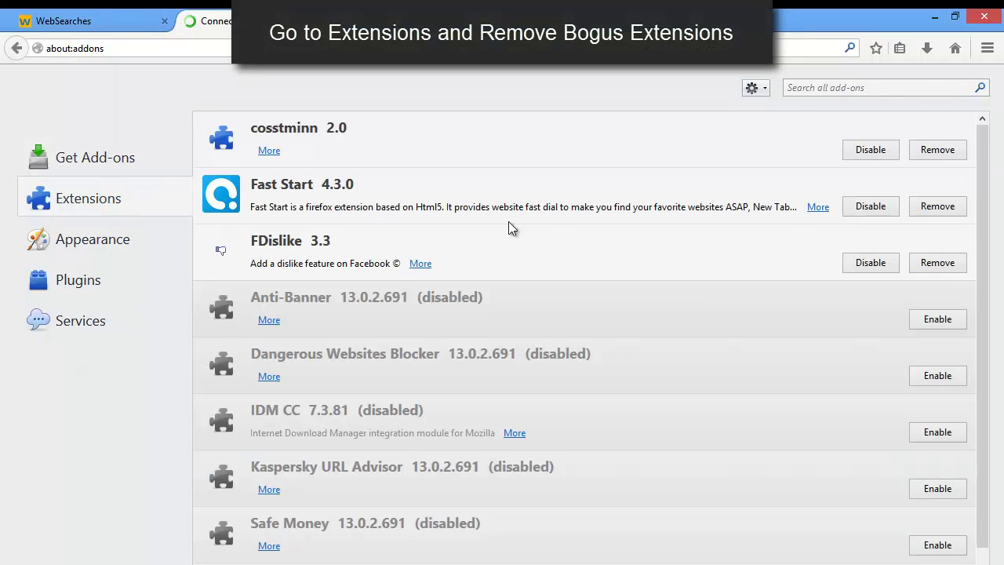
# Remove the Fast Start 4.3.0 and FDislike 3.3 extensions and disable cosstminn 2.0
pyautogui.scroll(-1, 803, 228)
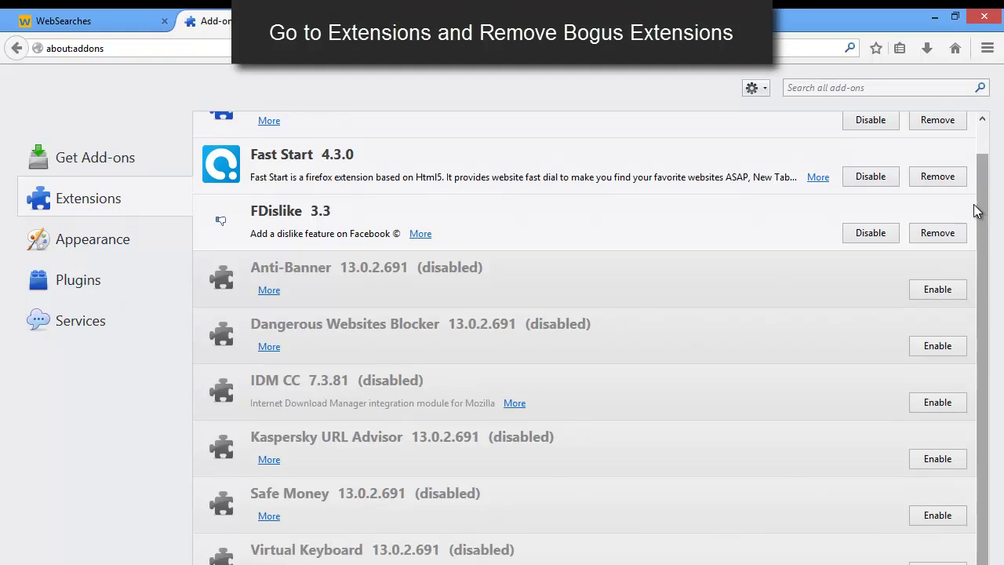
pyautogui.click(947, 178)
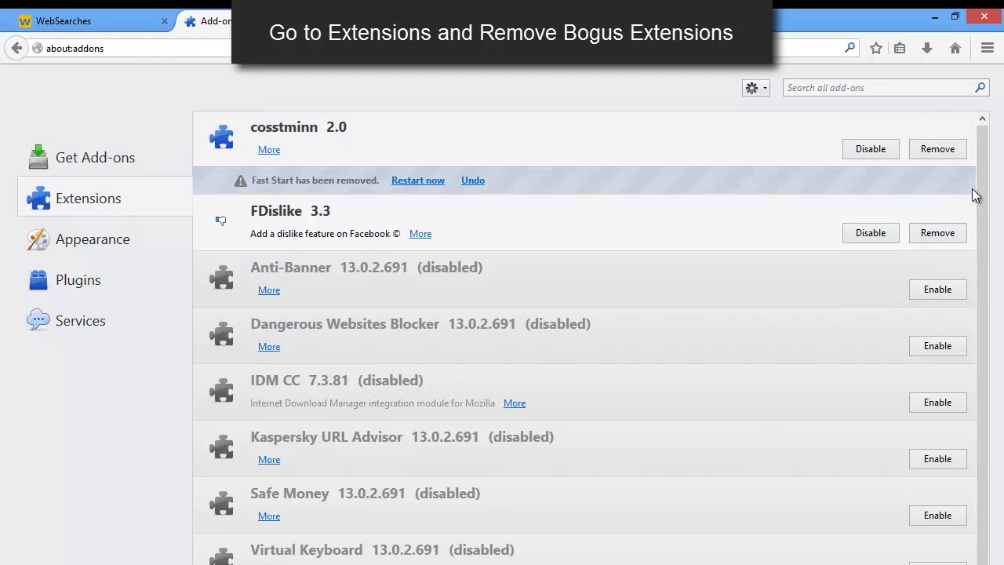
pyautogui.click(872, 147)
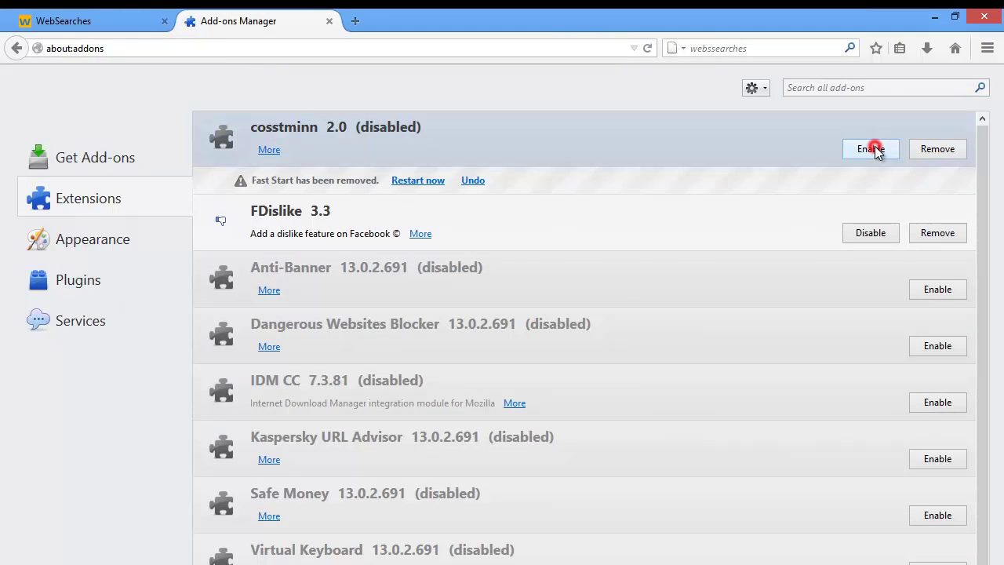
pyautogui.click(933, 233)
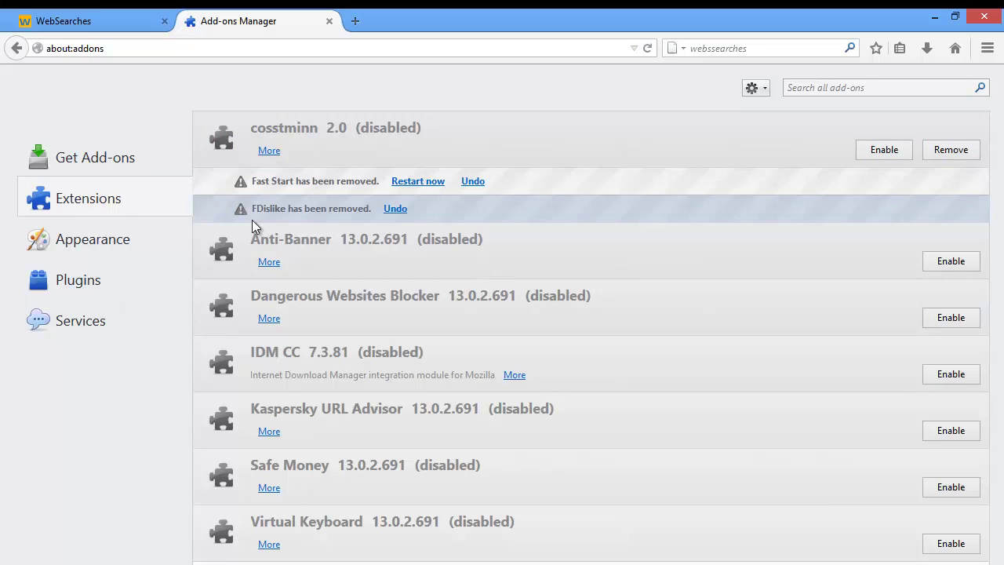
pyautogui.click(113, 29)
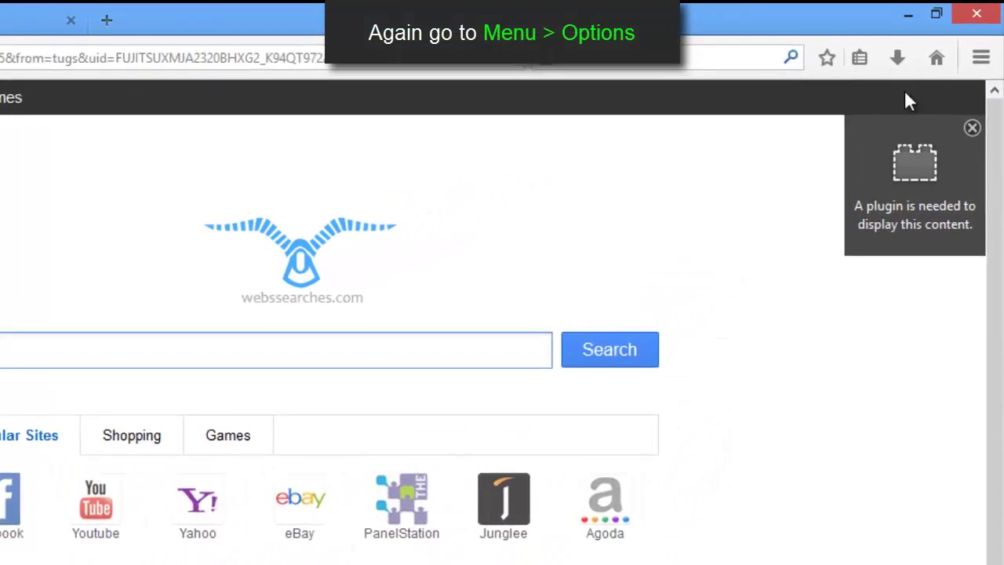
pyautogui.click(980, 57)
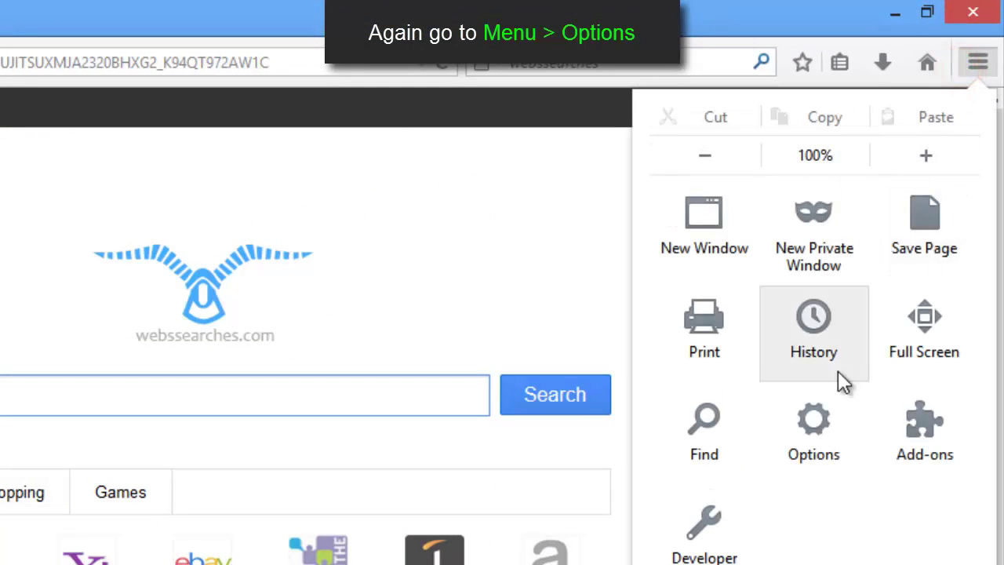
pyautogui.click(813, 423)
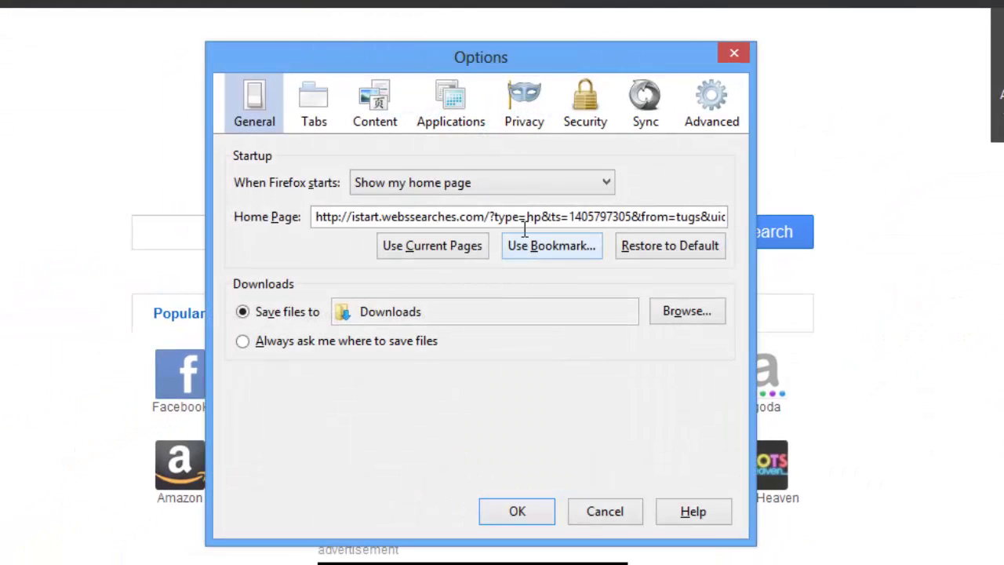
pyautogui.click(510, 216)
pyautogui.hotkey('ctrl', 'a')
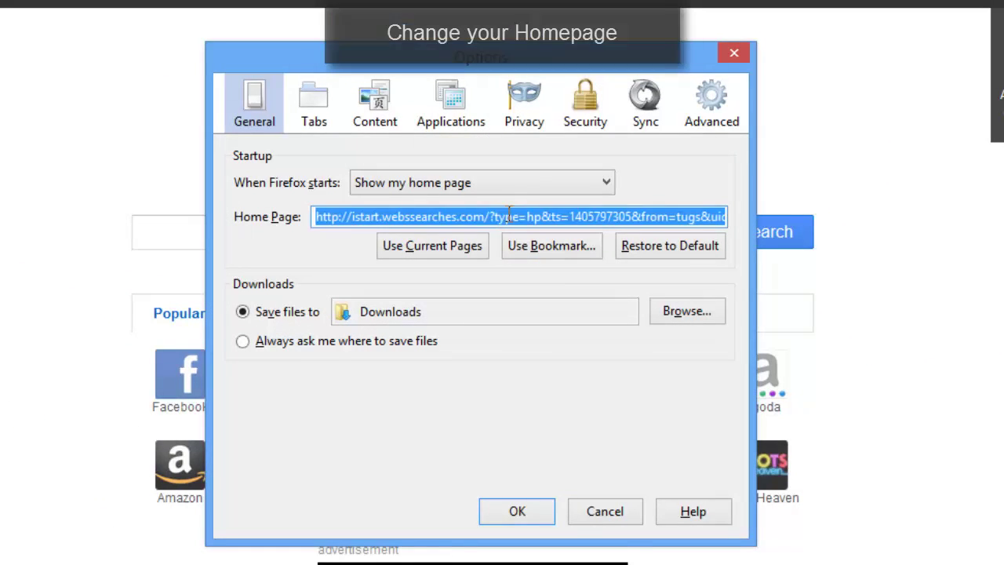
pyautogui.press('BackSpace')
pyautogui.write('www.google.com')
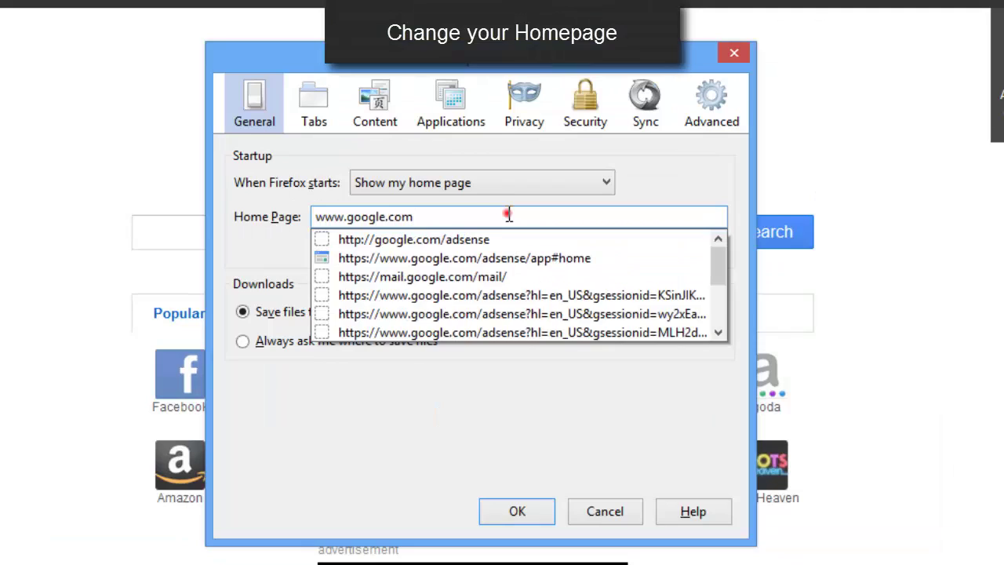
pyautogui.click(508, 214)
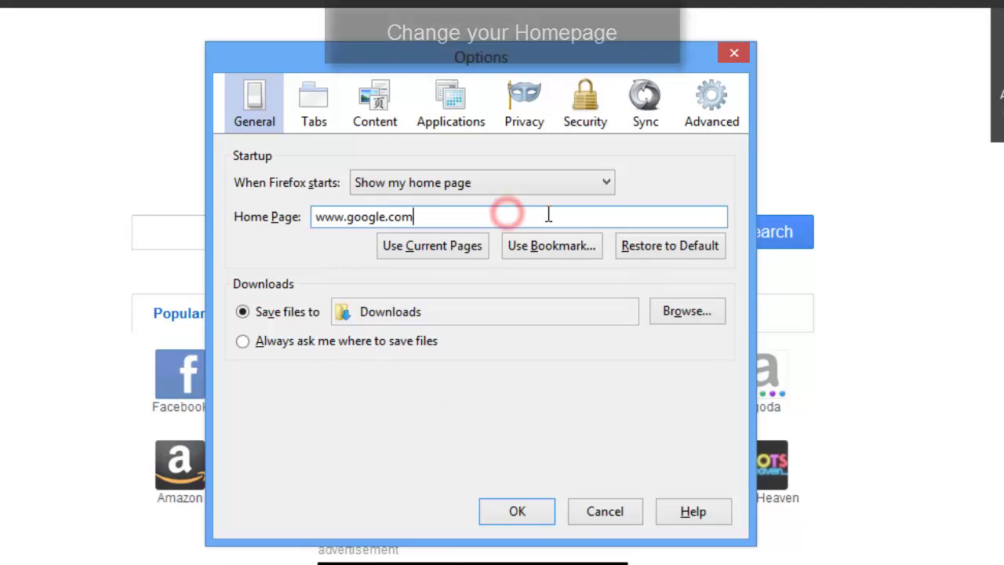
pyautogui.click(541, 513)
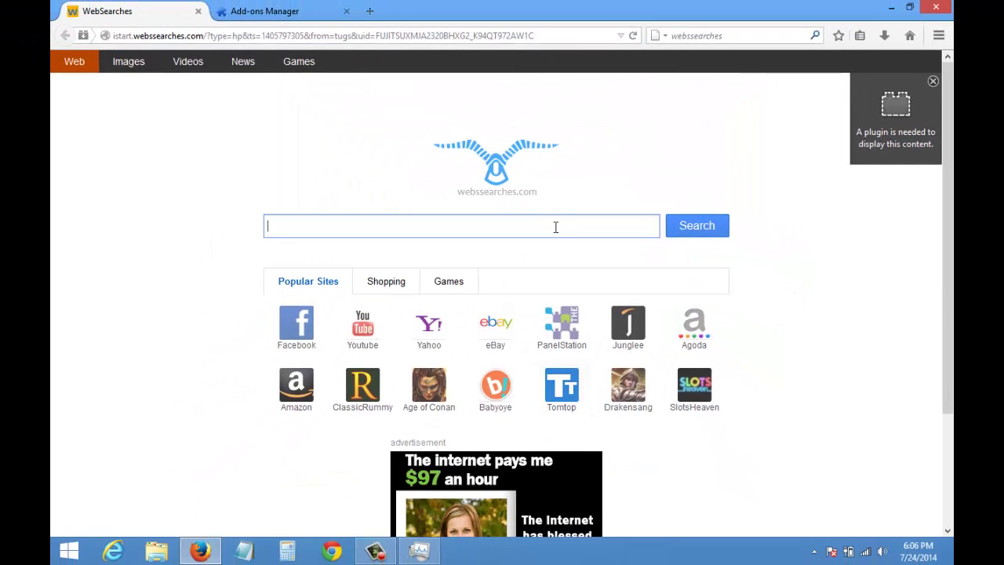
# Select Google as the search engine for the browser's search bar
pyautogui.click(665, 35)
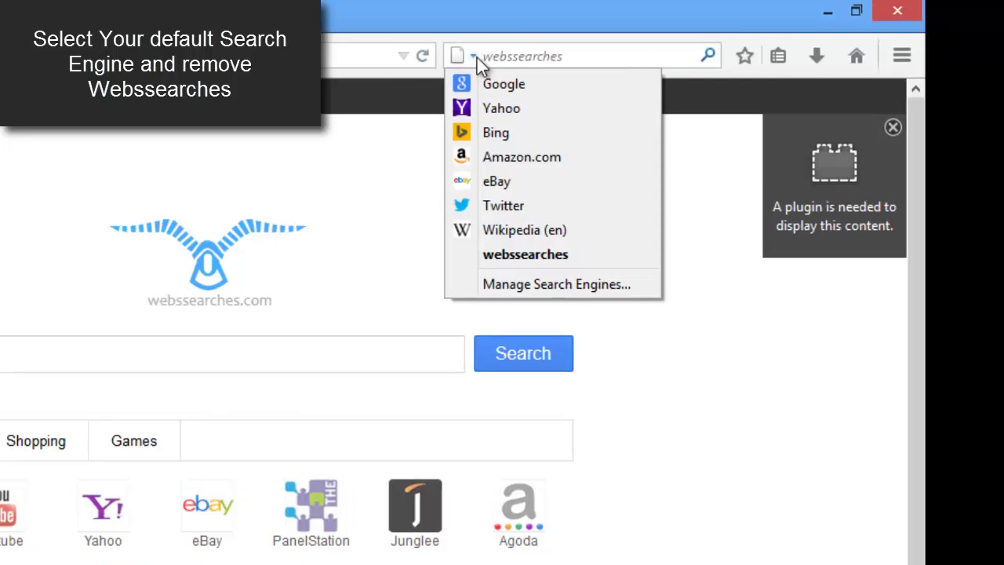
pyautogui.click(485, 82)
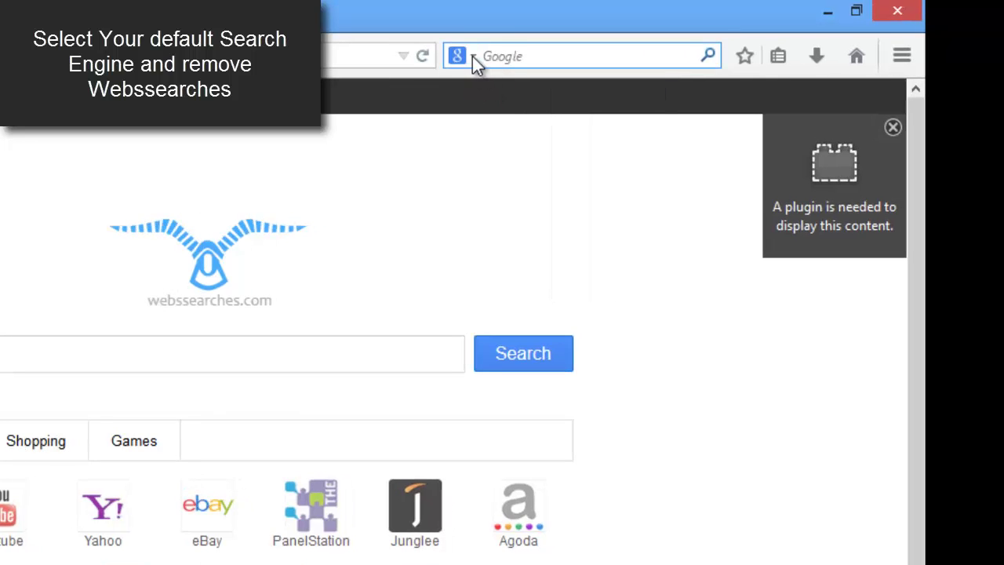
# Remove webssearches from the list of installed search engines, save the list, and close the browser
pyautogui.click(472, 56)
pyautogui.click(515, 284)
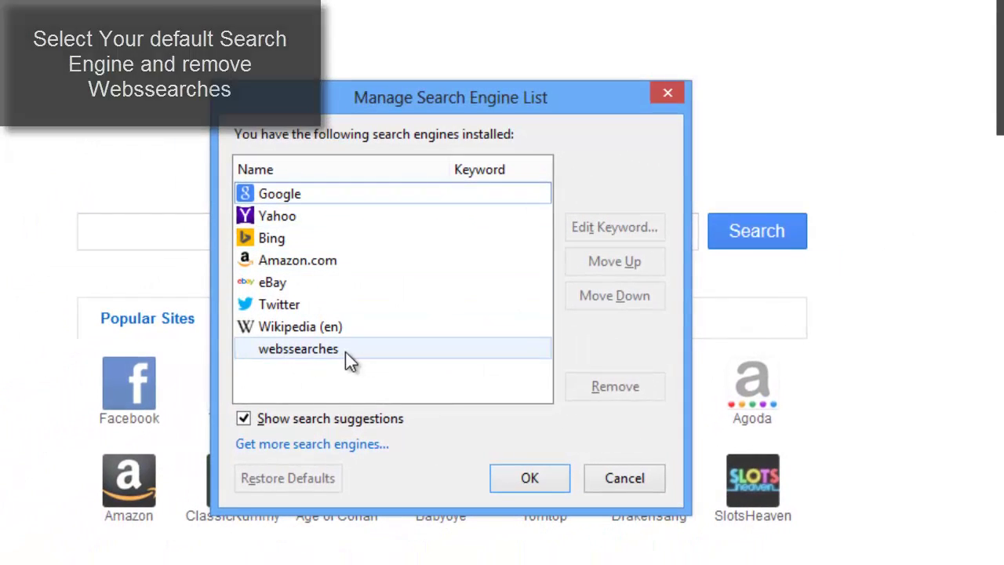
pyautogui.click(345, 349)
pyautogui.click(614, 397)
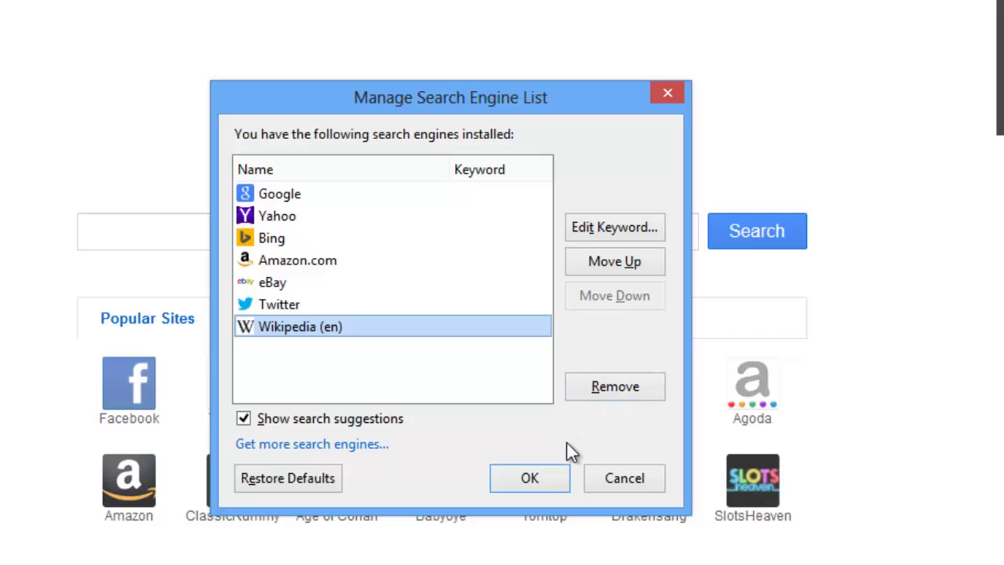
pyautogui.click(531, 478)
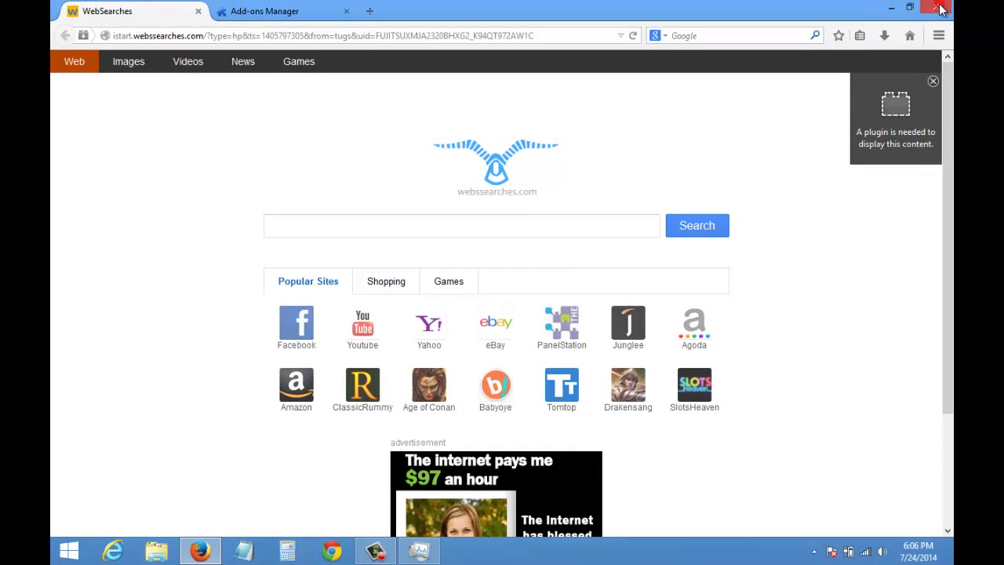
pyautogui.click(940, 9)
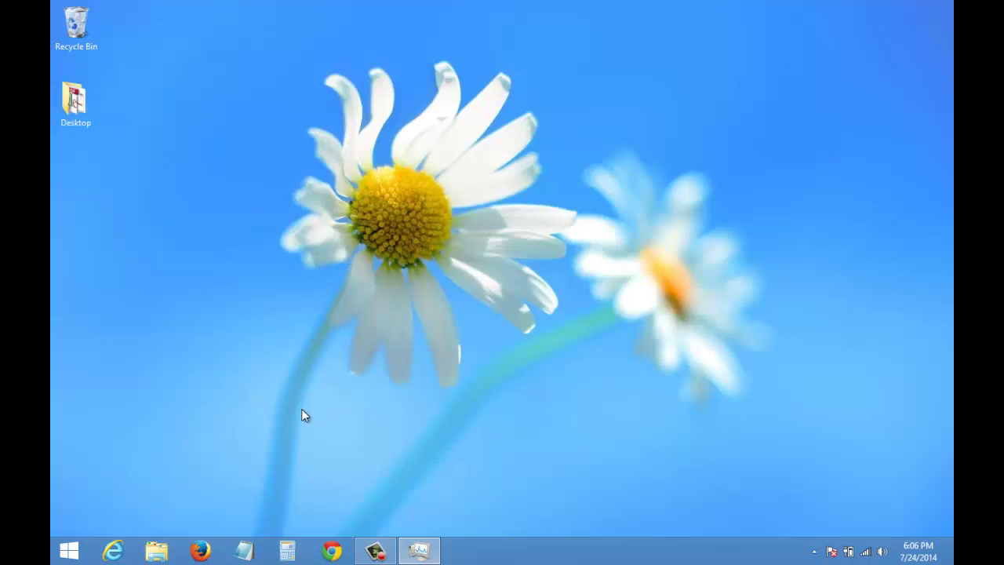